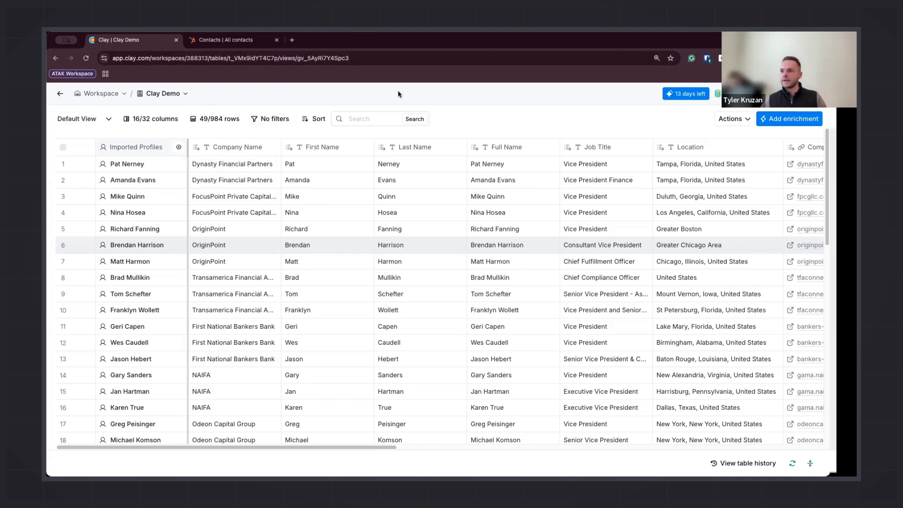
Open the Find People source behind the Imported Profiles column to review its search inputs, then close it
left_click(151, 151)
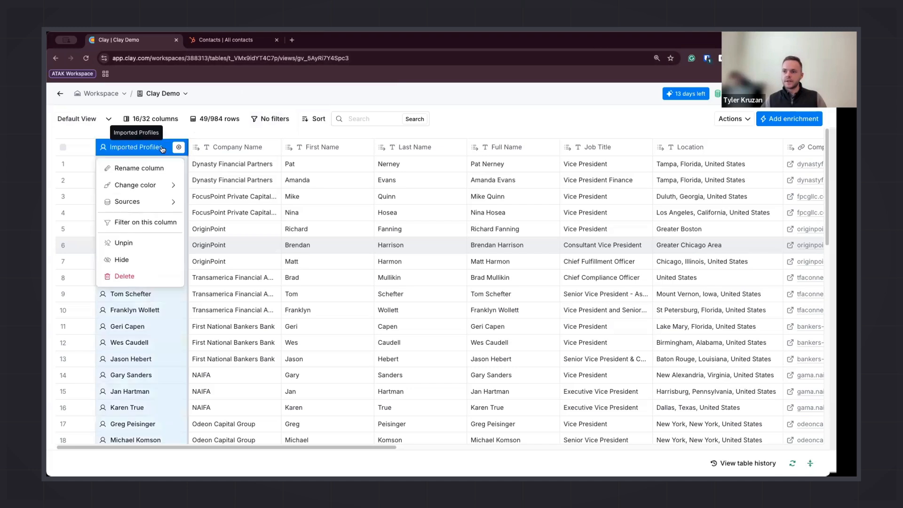
mouse_move(141, 183)
mouse_move(156, 202)
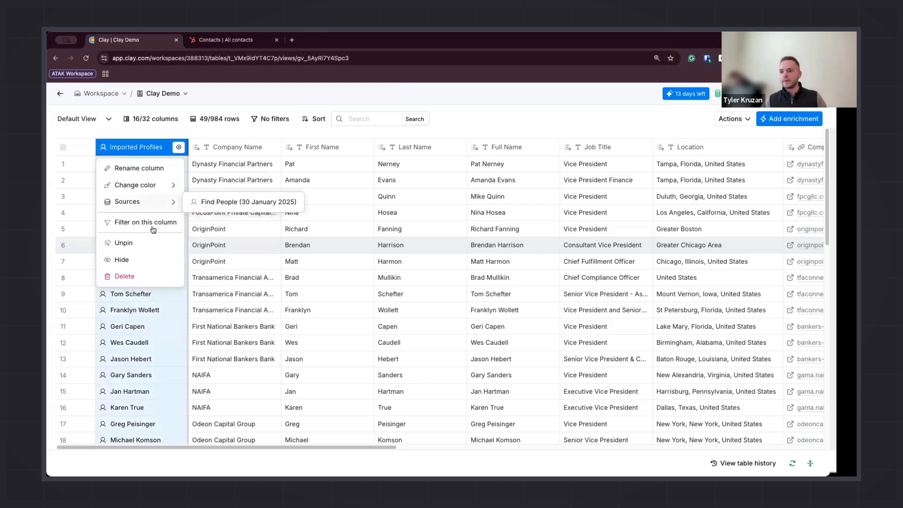
left_click(206, 203)
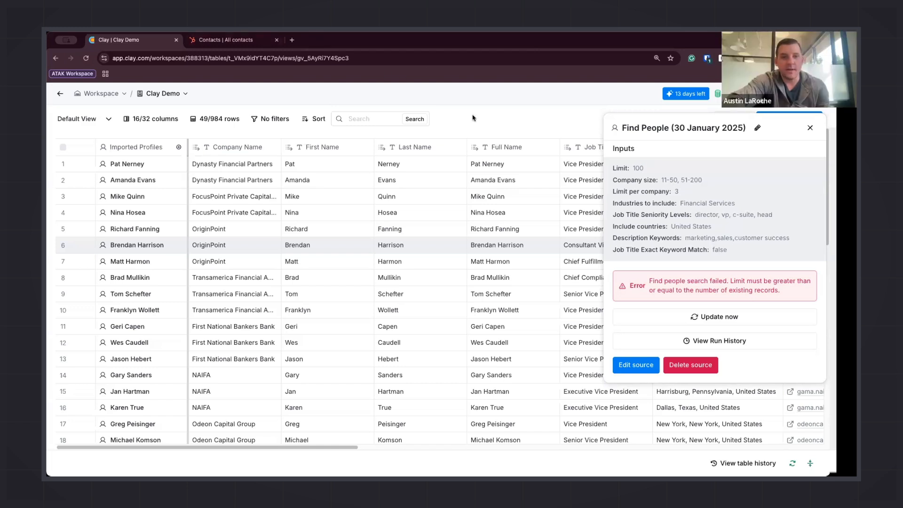
left_click(808, 129)
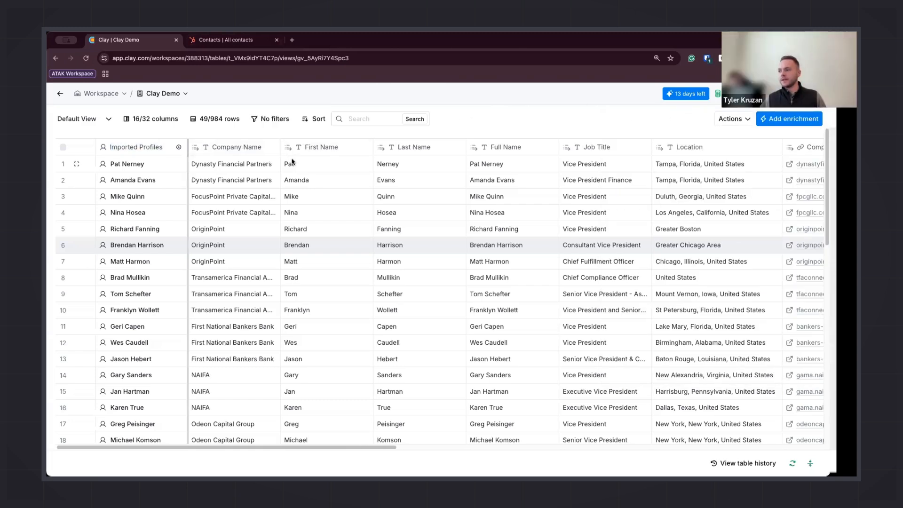
Scroll across the table and expand and collapse the Work Email waterfall group to inspect its columns
scroll(292, 162, "right", 4)
scroll(296, 166, "right", 3)
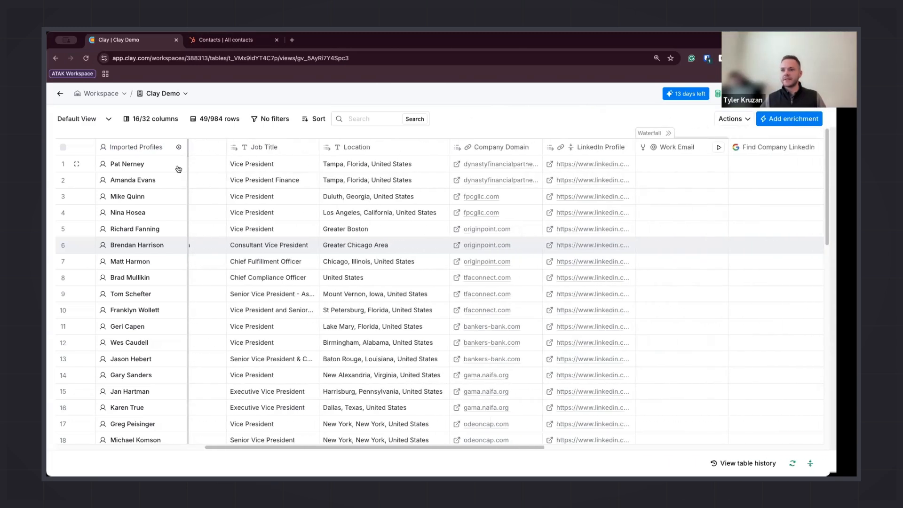
scroll(278, 176, "left", 7)
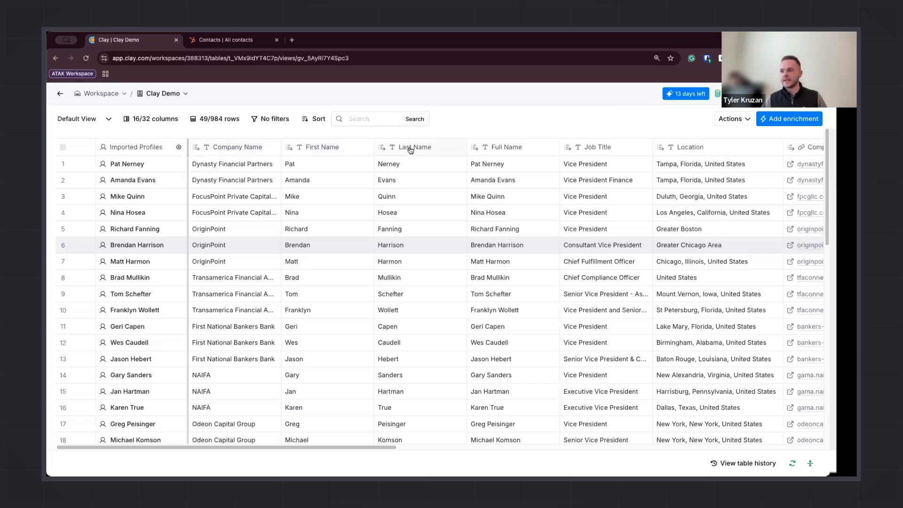
scroll(415, 160, "right", 3)
scroll(415, 160, "right", 3)
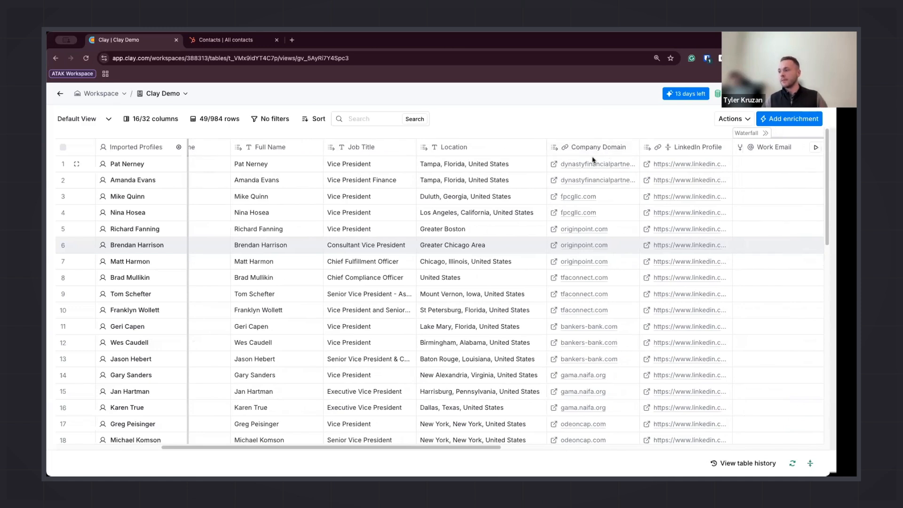
scroll(584, 162, "right", 3)
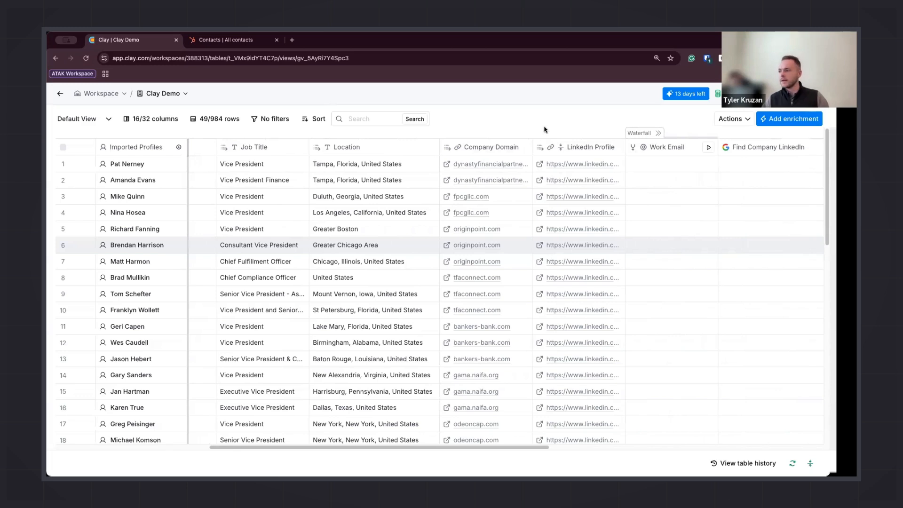
left_click(658, 135)
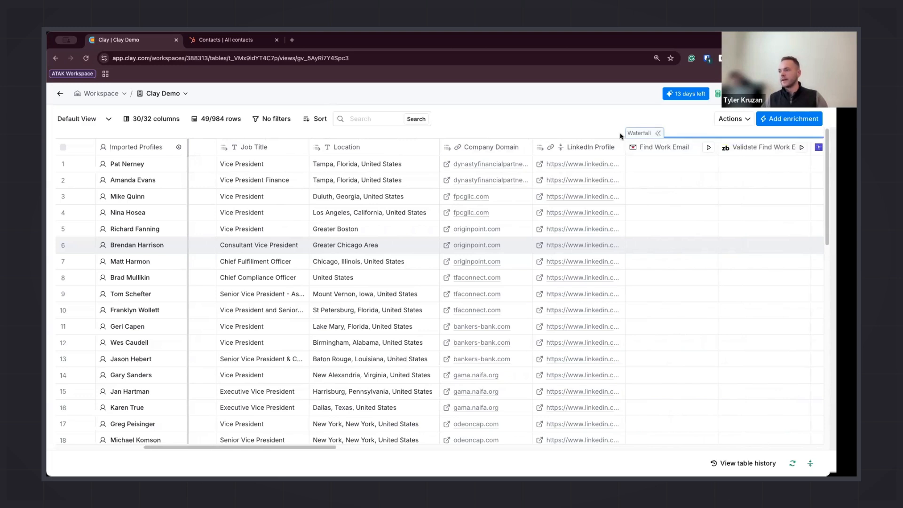
left_click(657, 133)
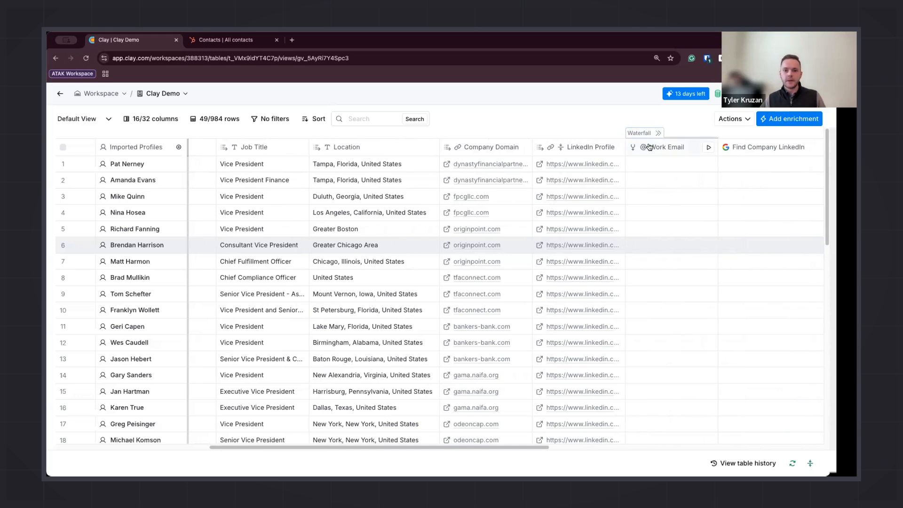
Open the Work Email column's settings to review its waterfall provider sequence, then close the panel
left_click(668, 148)
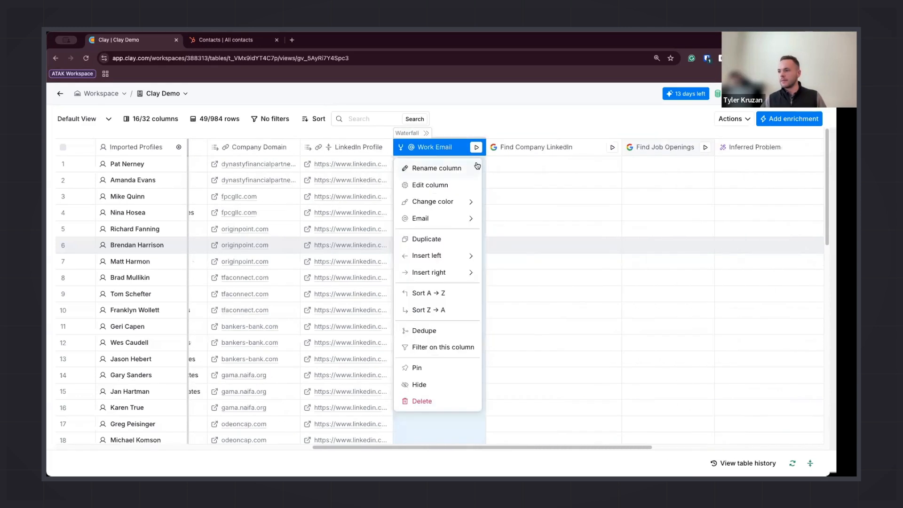
mouse_move(441, 203)
left_click(446, 187)
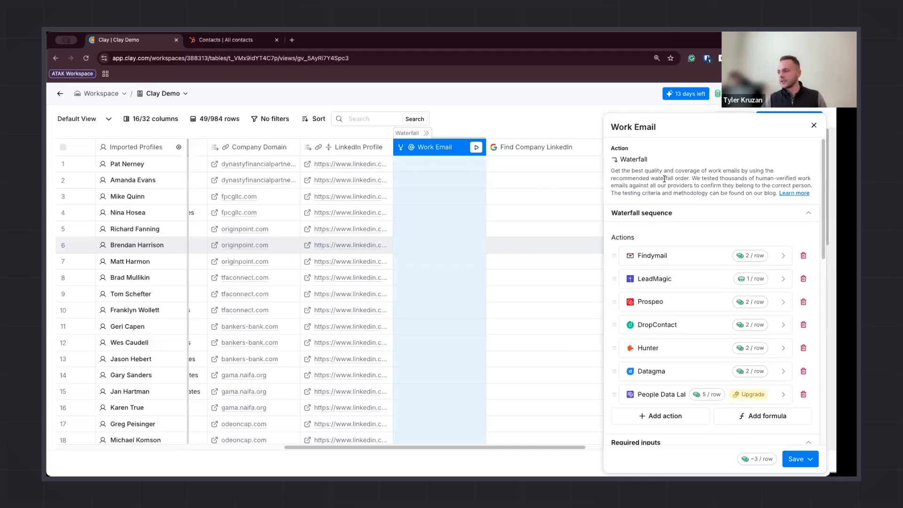
scroll(642, 252, "down", 2)
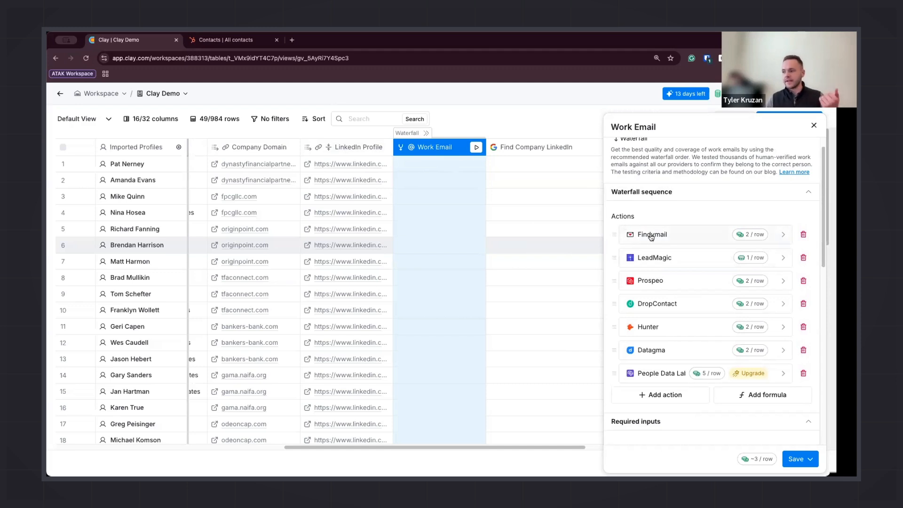
scroll(650, 281, "down", 1)
scroll(650, 279, "down", 1)
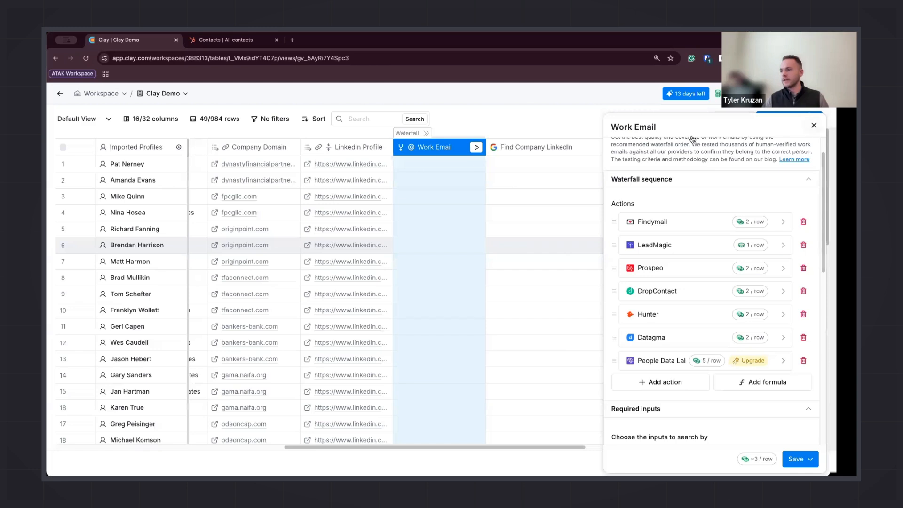
left_click(600, 137)
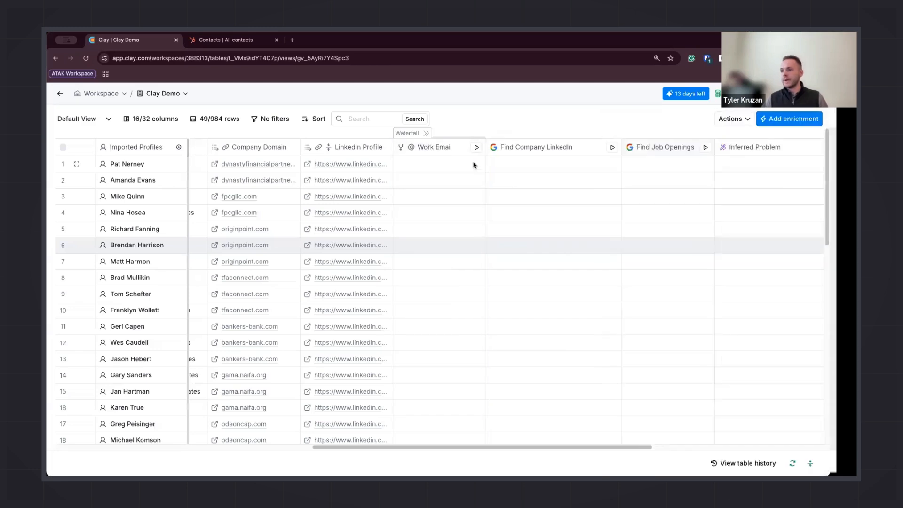
Run the Work Email waterfall column on the first 10 rows
left_click(436, 169)
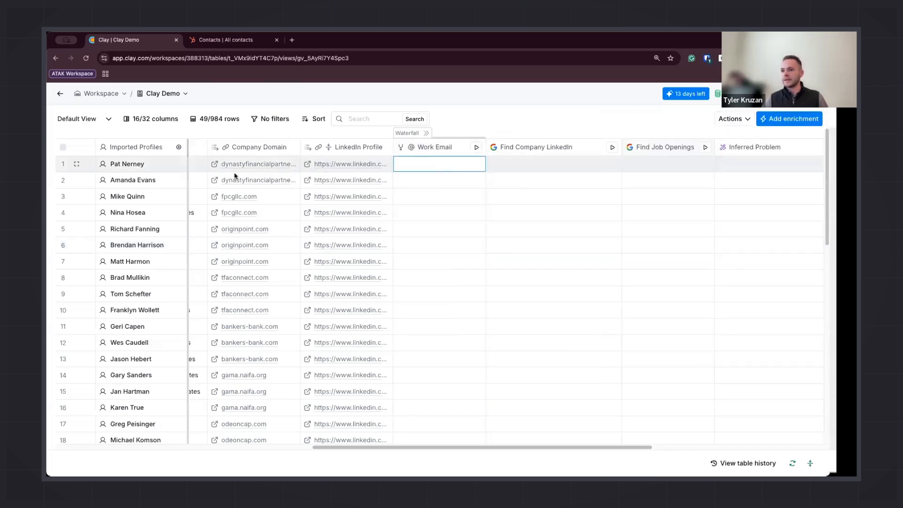
left_click(477, 149)
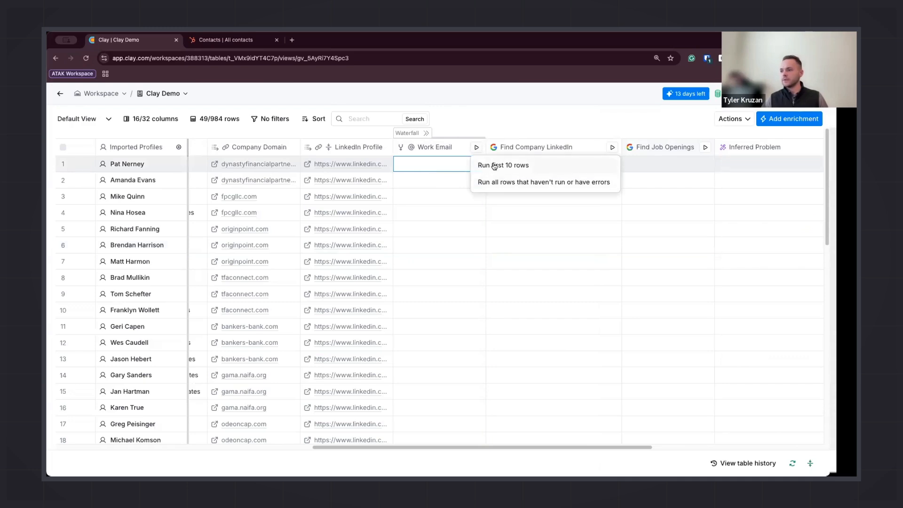
left_click(500, 165)
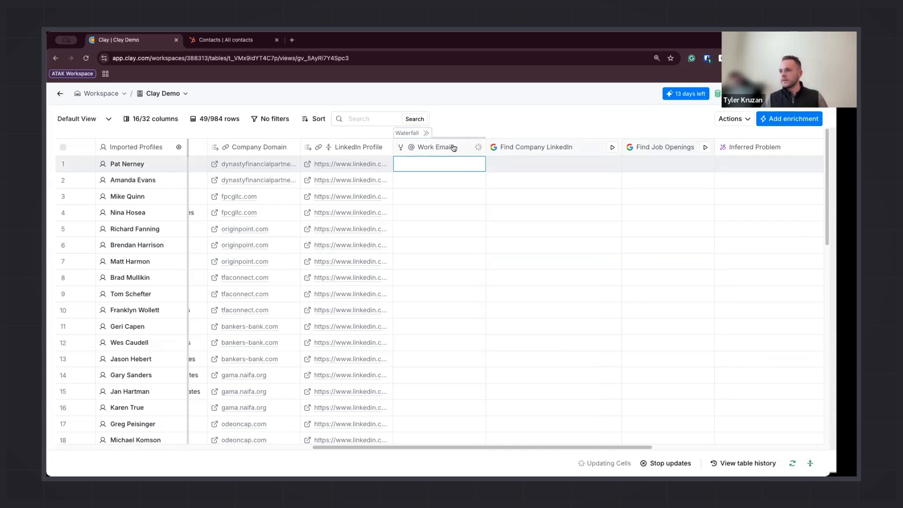
Expand the Work Email waterfall to inspect each provider's results across the columns, then collapse it
left_click(427, 134)
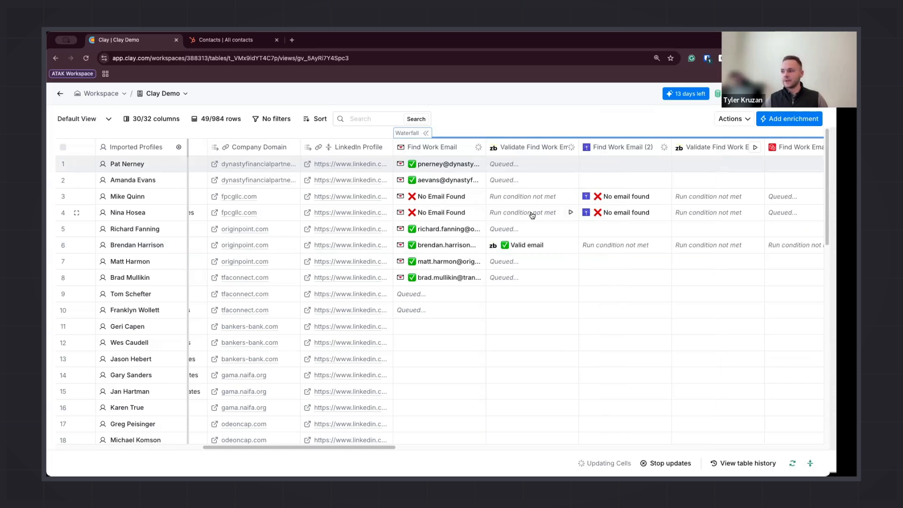
scroll(522, 212, "right", 2)
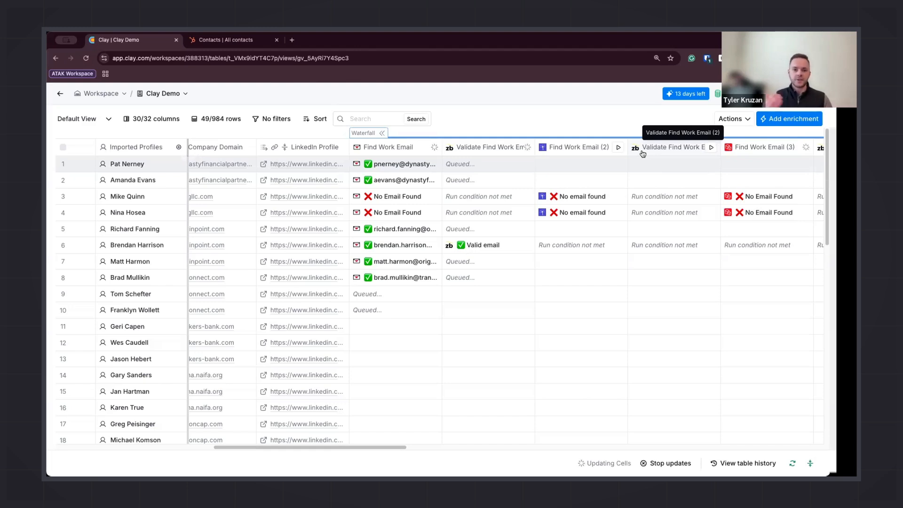
scroll(575, 198, "right", 10)
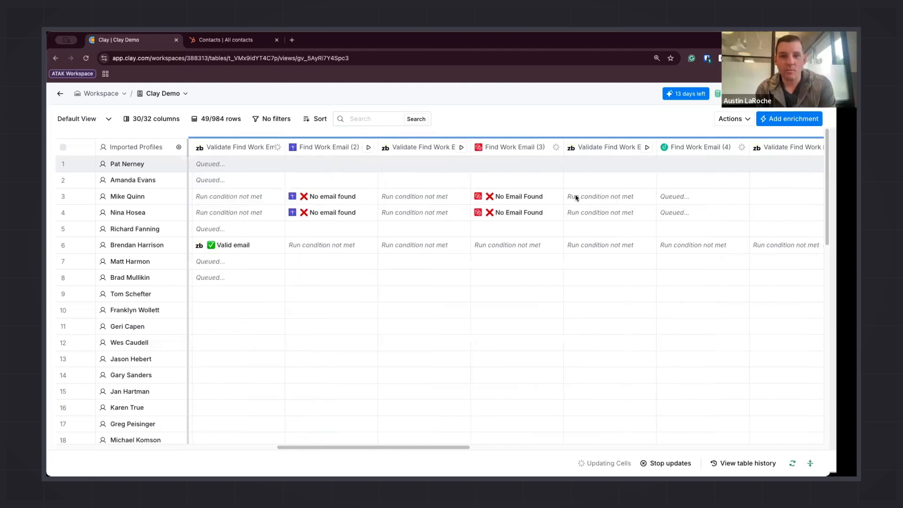
scroll(547, 202, "left", 10)
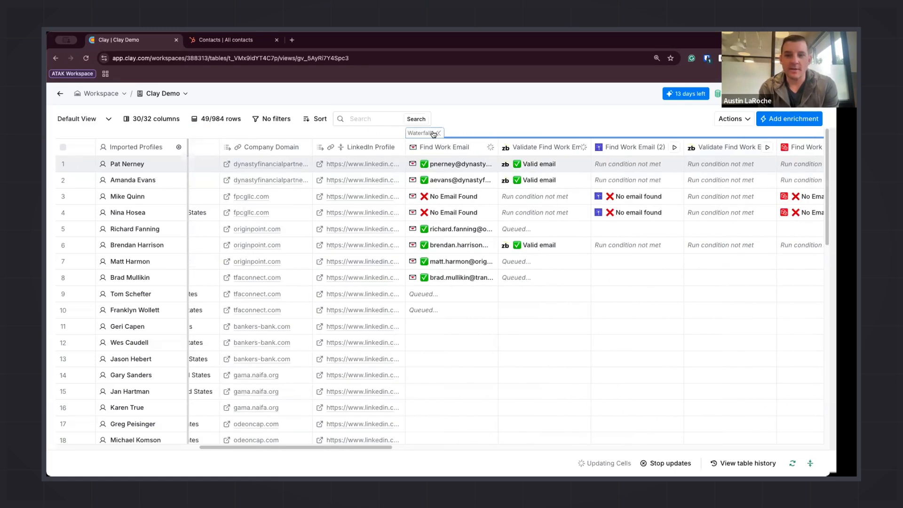
left_click(435, 134)
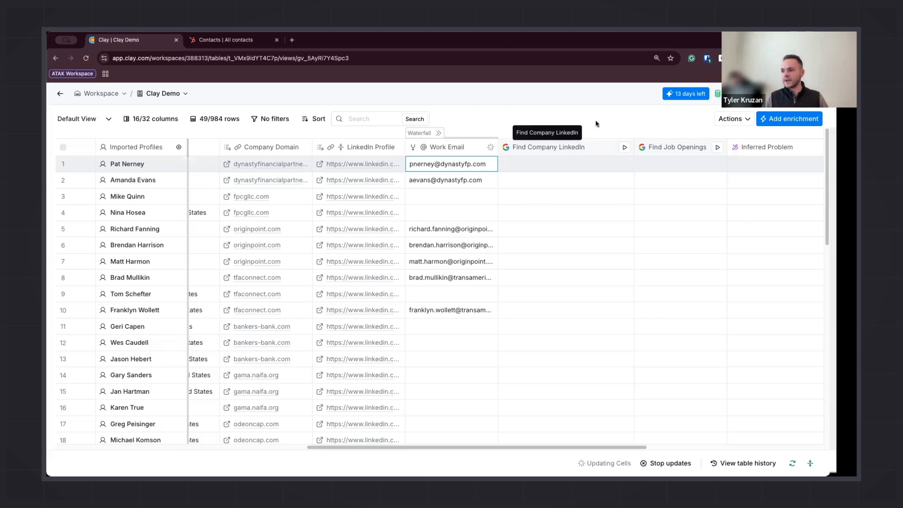
Open the Find Company LinkedIn column's Google search settings and save it, running it on 10 rows
left_click(560, 148)
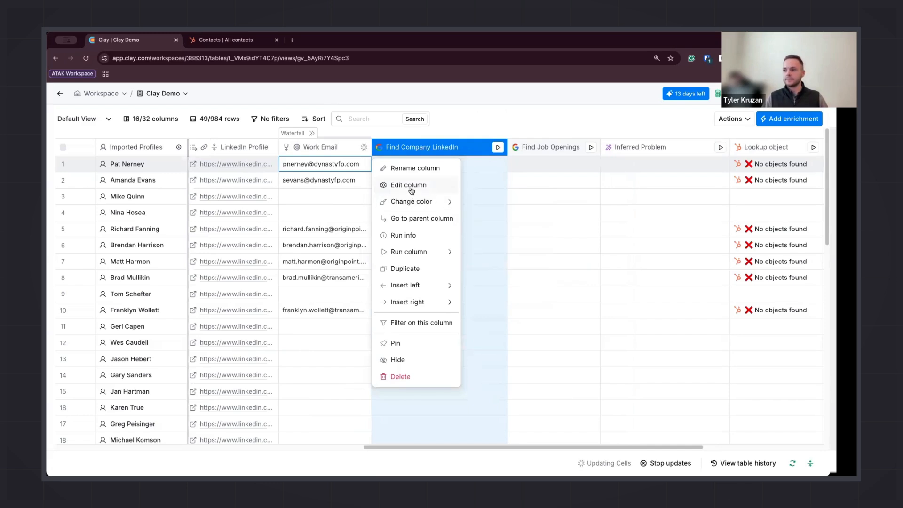
left_click(412, 189)
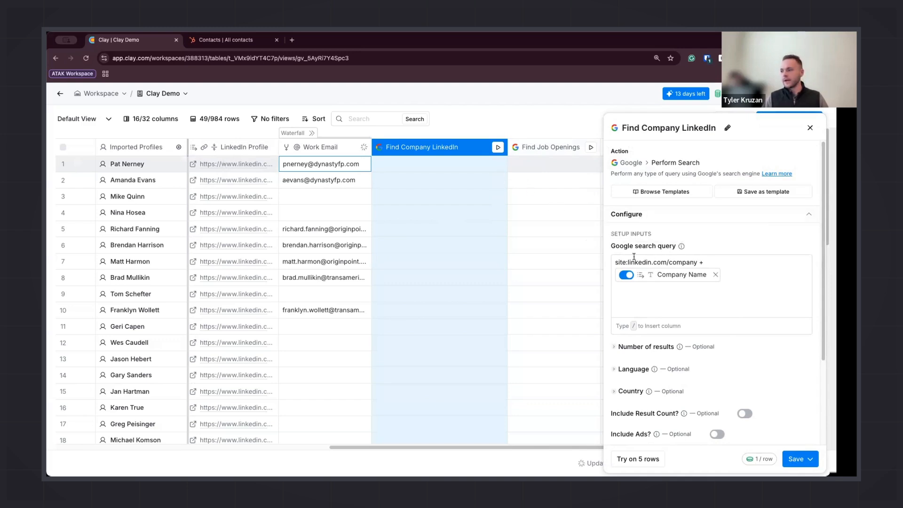
left_click(810, 460)
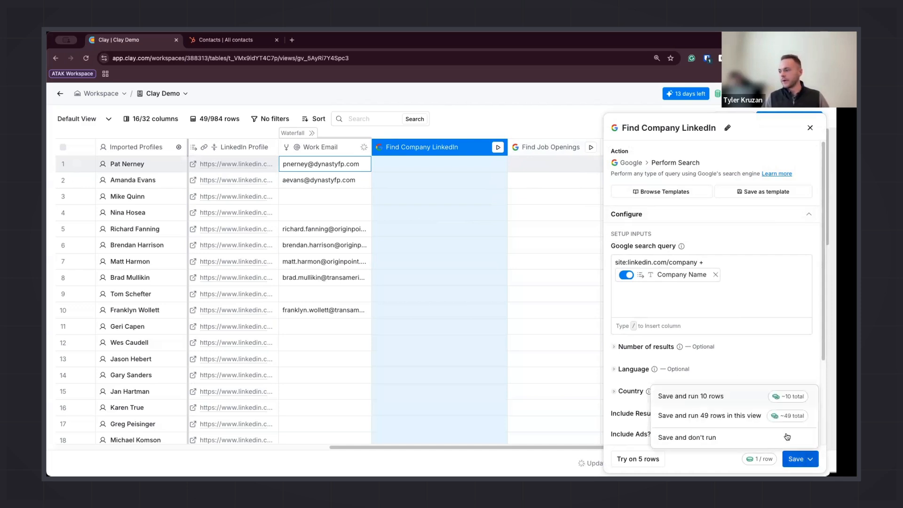
left_click(685, 396)
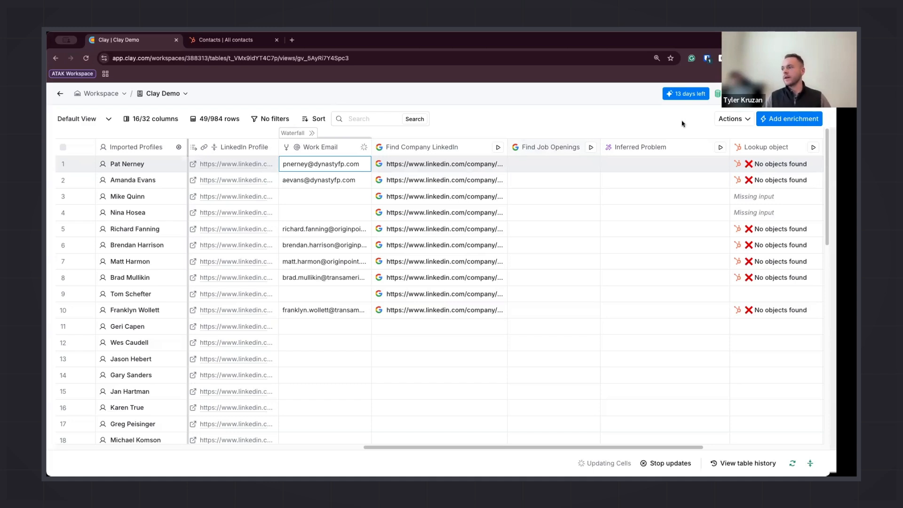
left_click(730, 123)
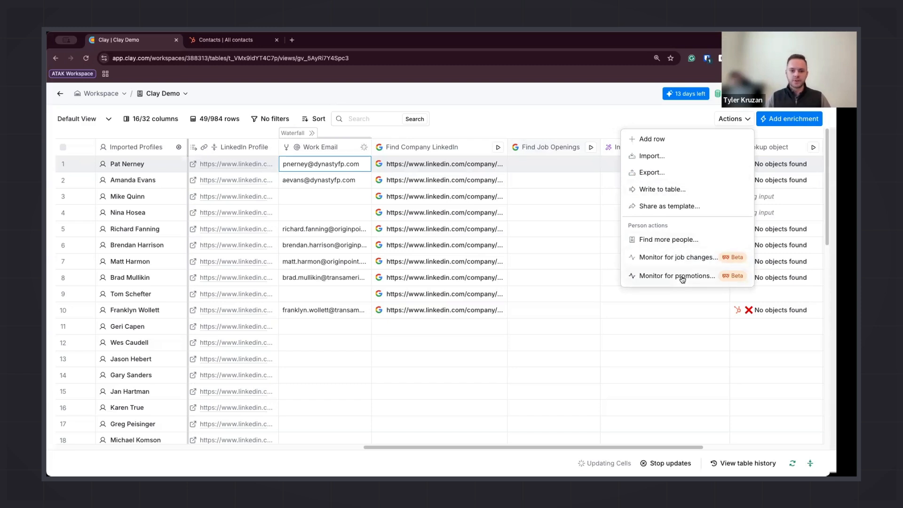
left_click(504, 123)
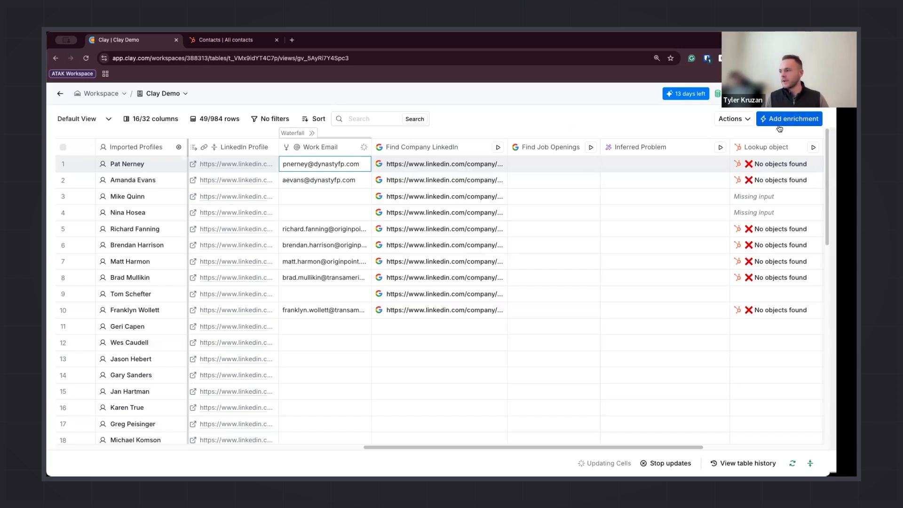
Open the Add enrichment dialog and browse the list of enrichment templates
left_click(794, 118)
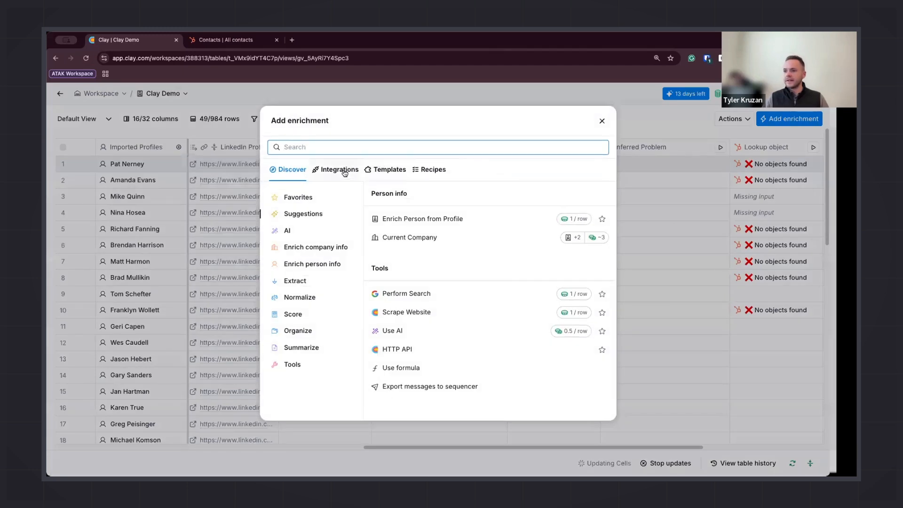
left_click(380, 170)
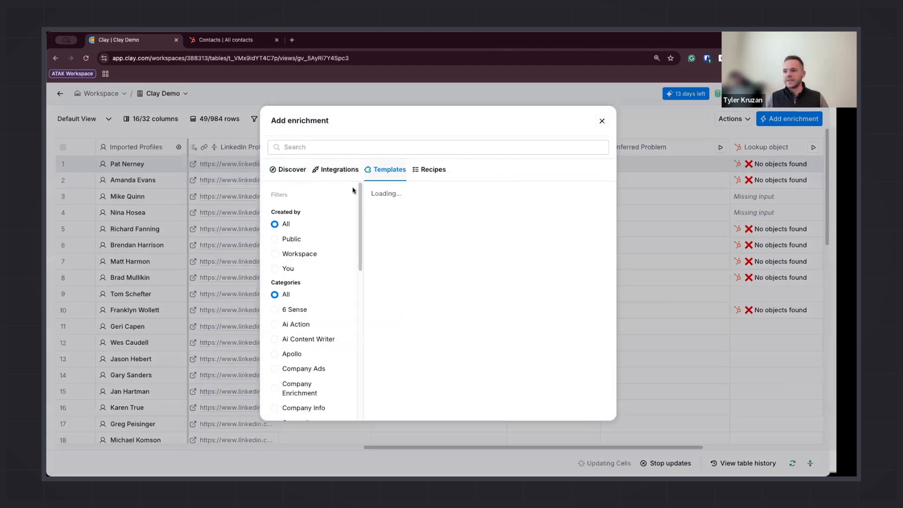
scroll(381, 215, "down", 5)
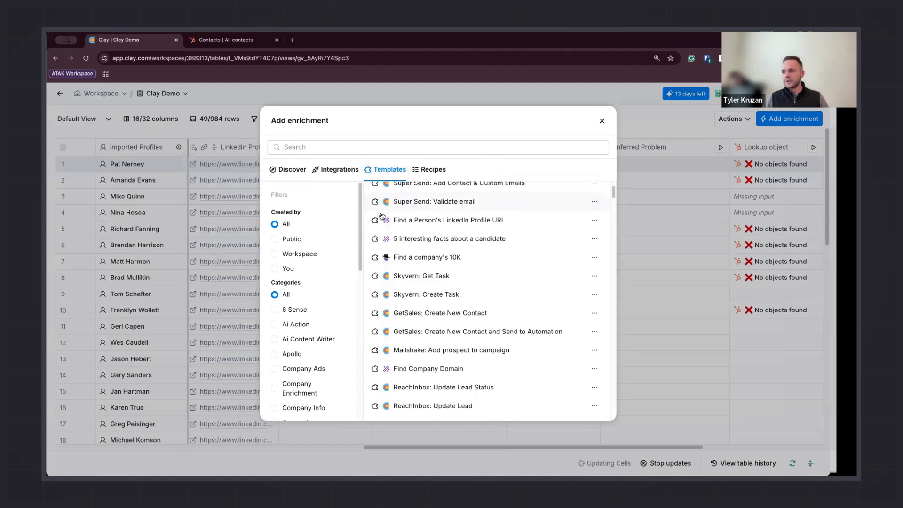
scroll(381, 216, "down", 10)
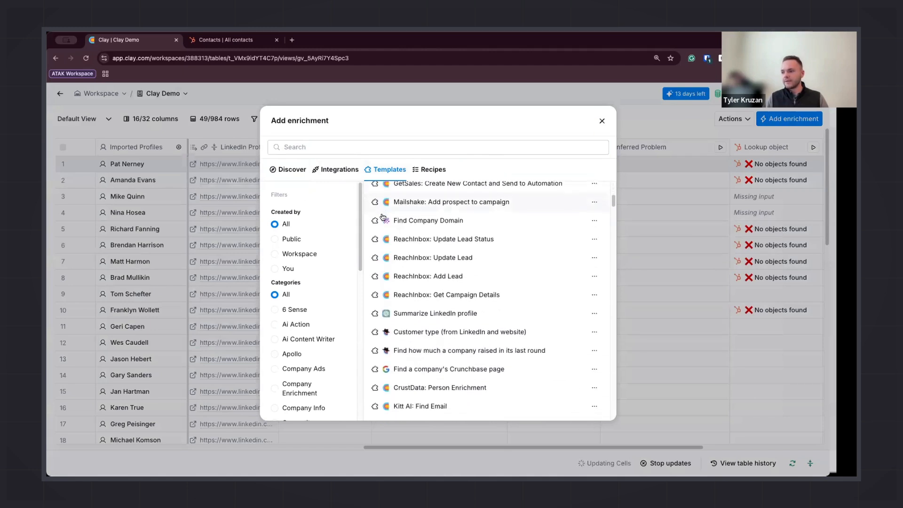
scroll(383, 217, "down", 7)
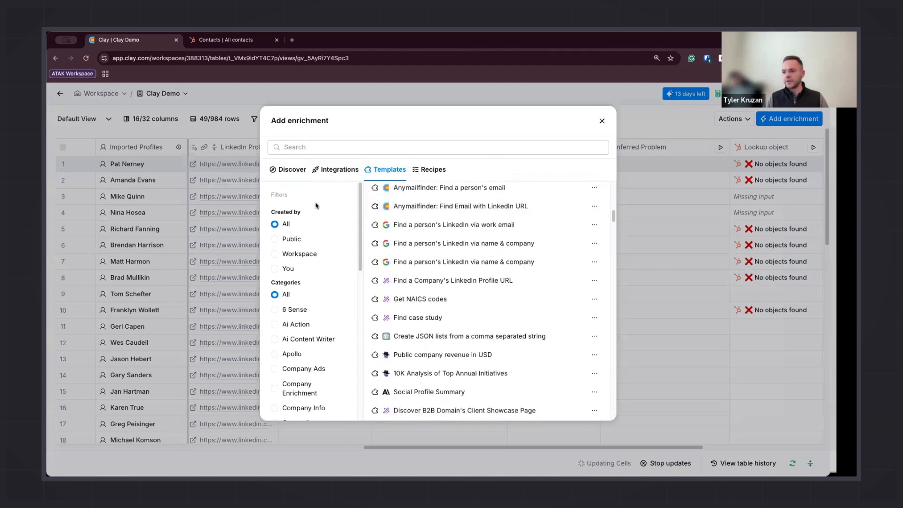
Search the enrichments for Intent, review the waterfalls, integrations and data points listed, then close the dialog
left_click(334, 147)
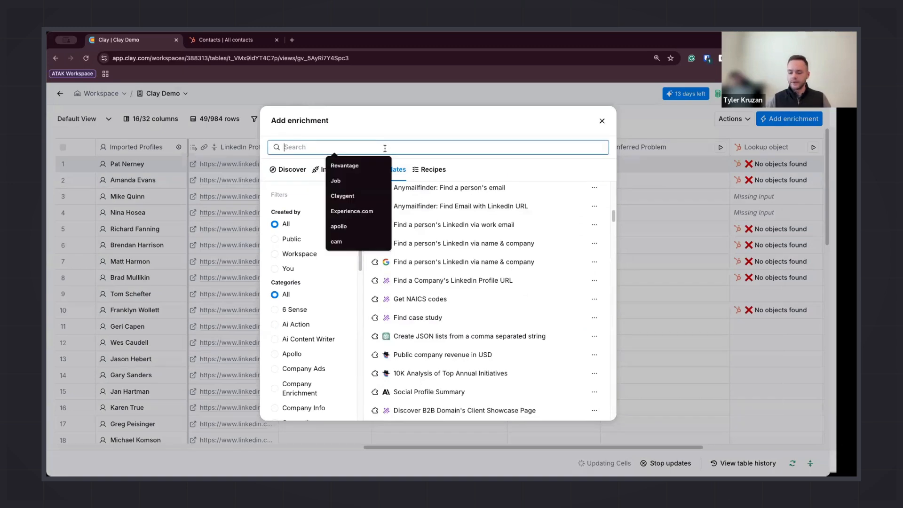
type("Intent")
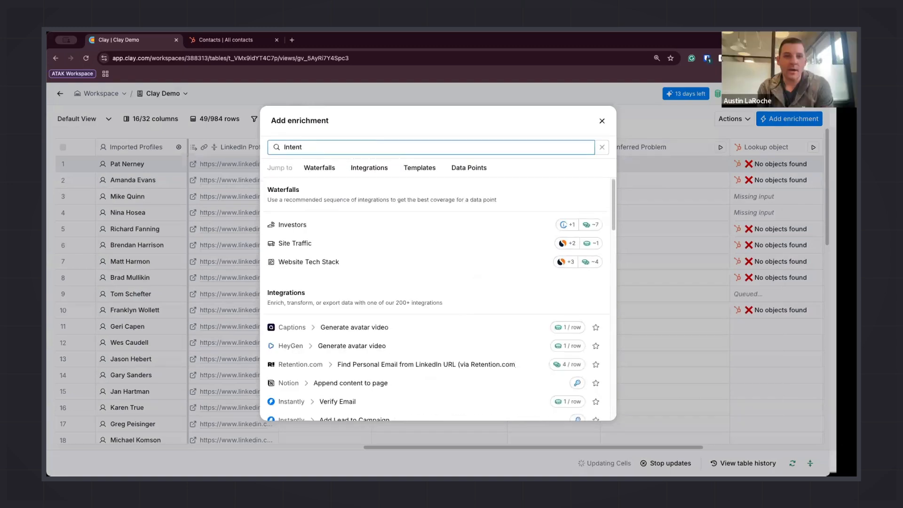
scroll(416, 313, "down", 5)
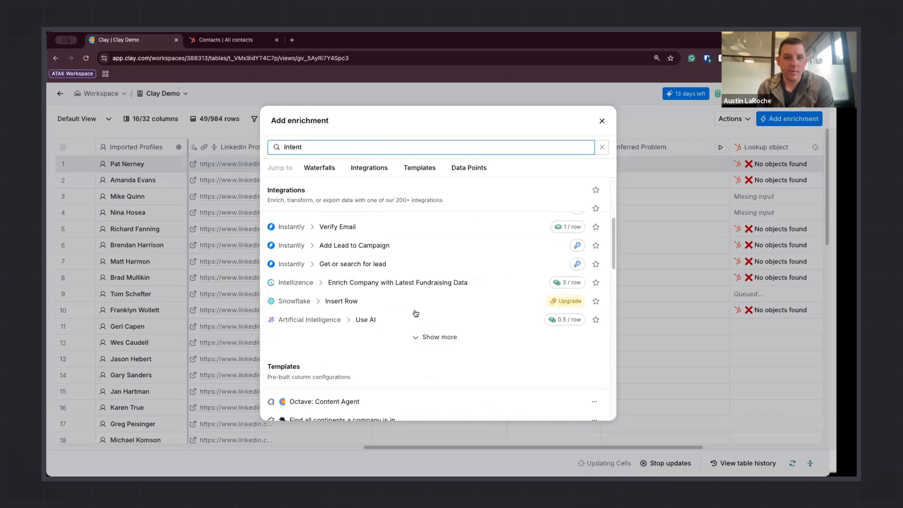
scroll(415, 313, "down", 3)
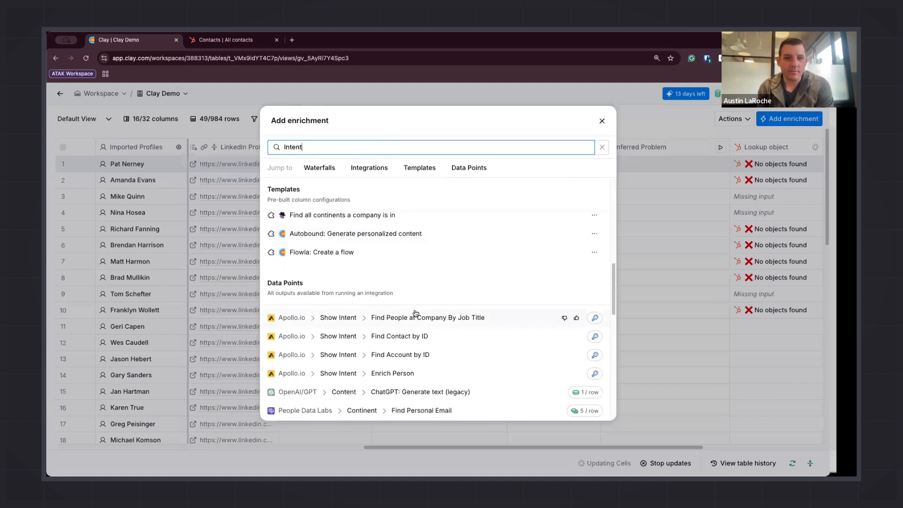
scroll(341, 320, "down", 3)
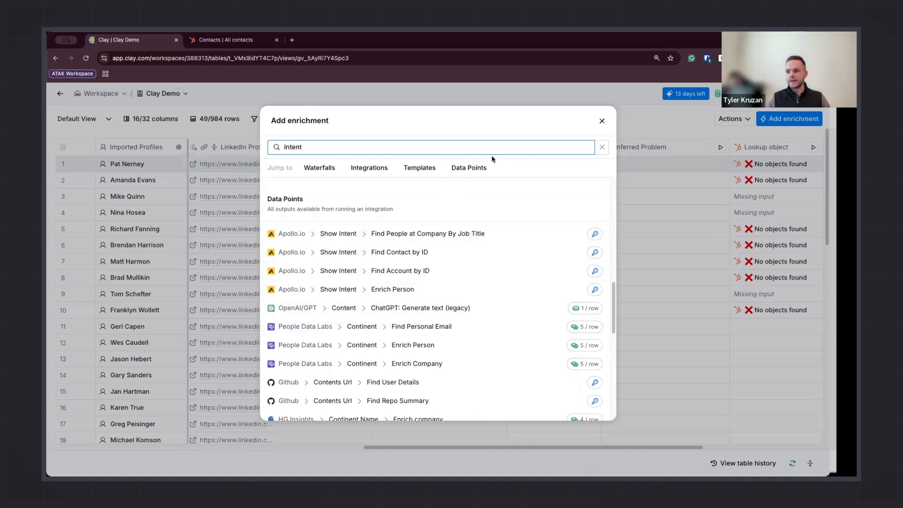
left_click(602, 123)
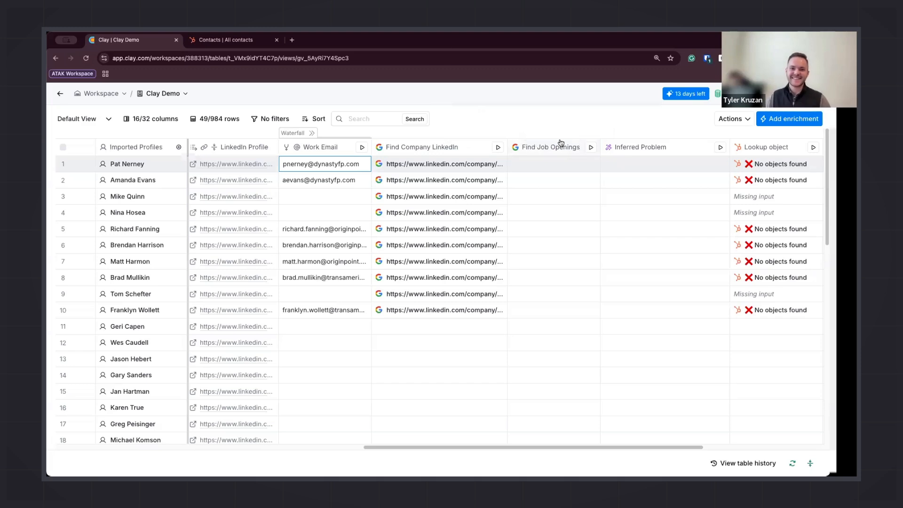
Run the Find Job Openings column on the first 10 rows
left_click(591, 148)
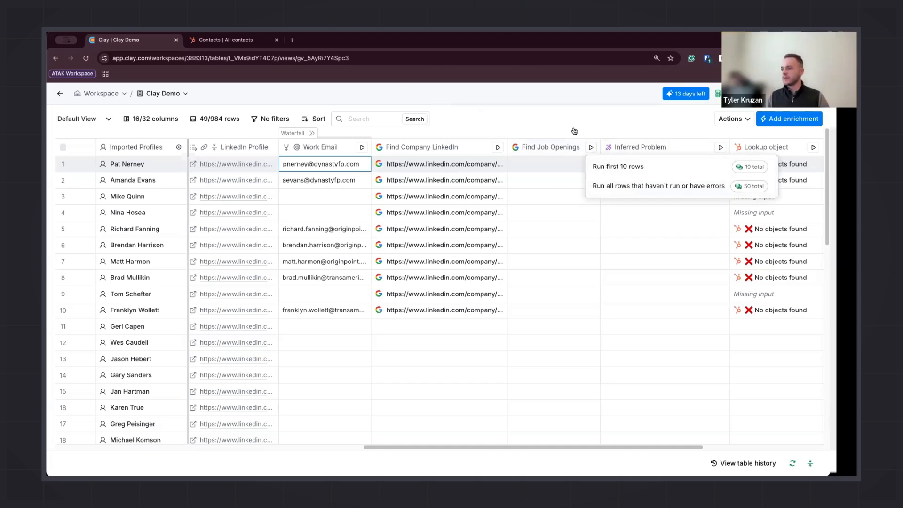
left_click(652, 170)
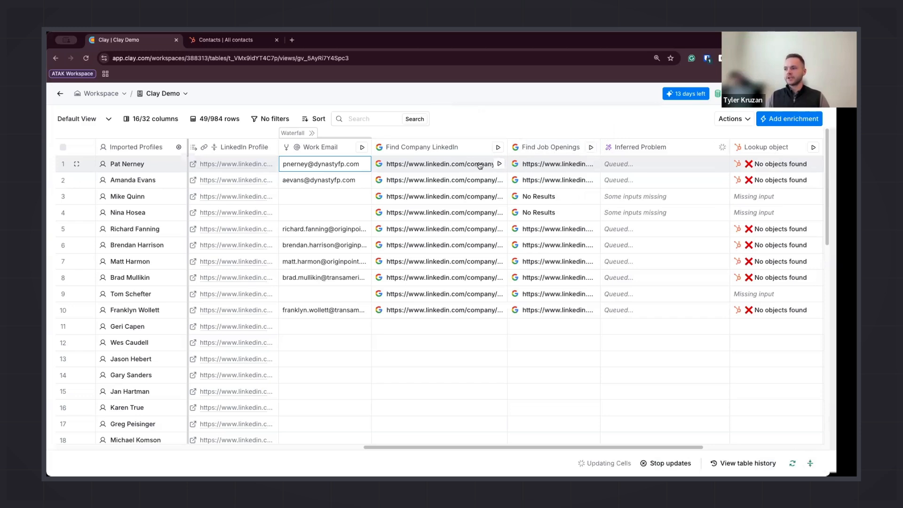
Open the Inferred Problem column's settings to review its Claygent model and prompt, then close the panel
left_click(635, 149)
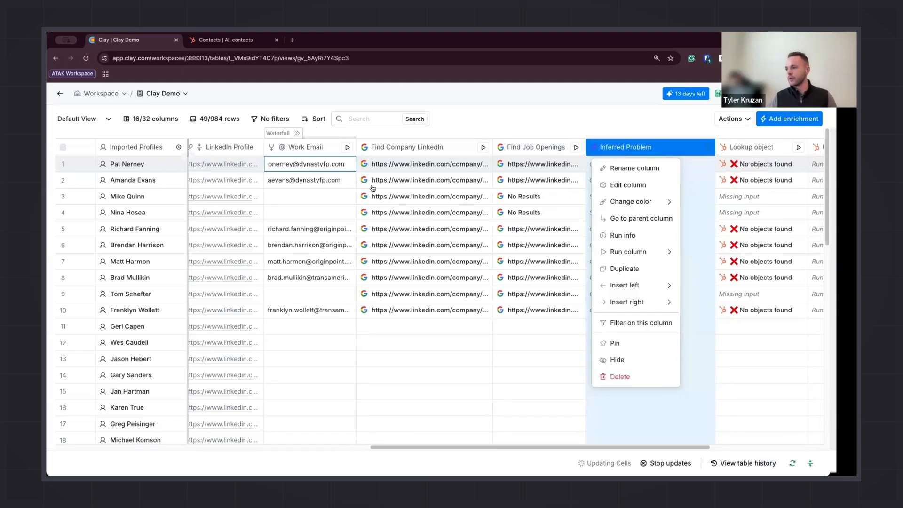
left_click(404, 187)
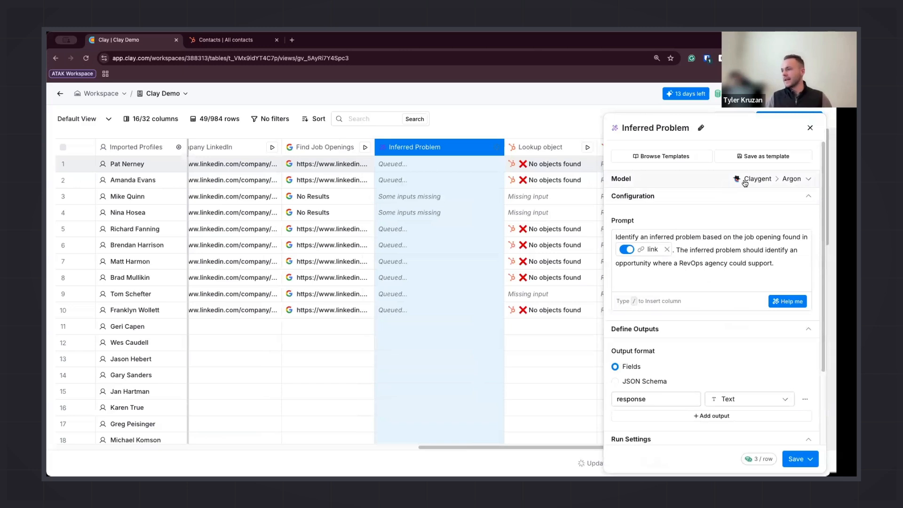
left_click(809, 179)
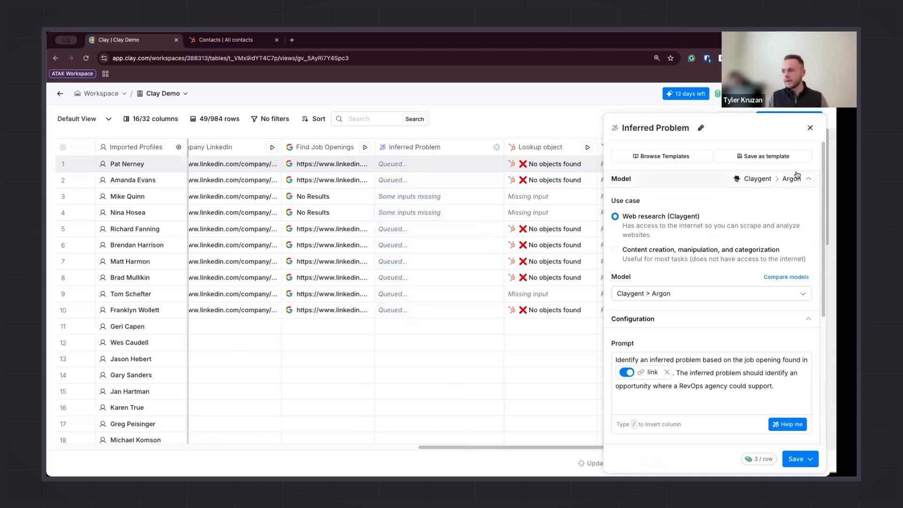
left_click(809, 182)
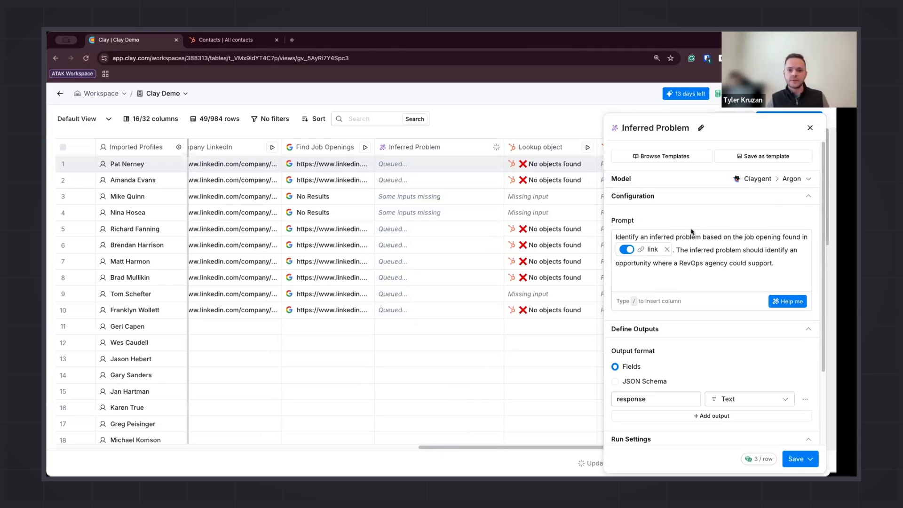
left_click(810, 128)
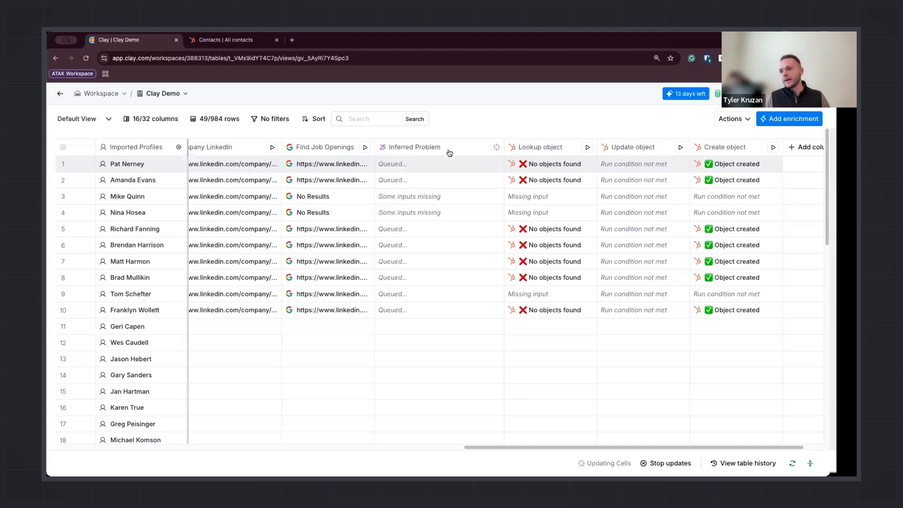
Open the first row's Inferred Problem cell details to read the response and reasoning, then close them
scroll(423, 165, "left", 10)
scroll(329, 167, "left", 10)
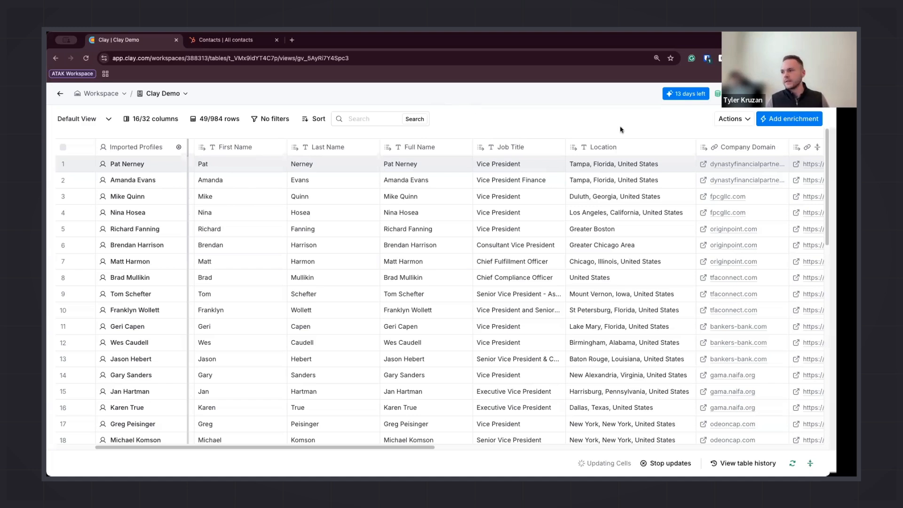
scroll(587, 171, "right", 4)
scroll(587, 172, "right", 10)
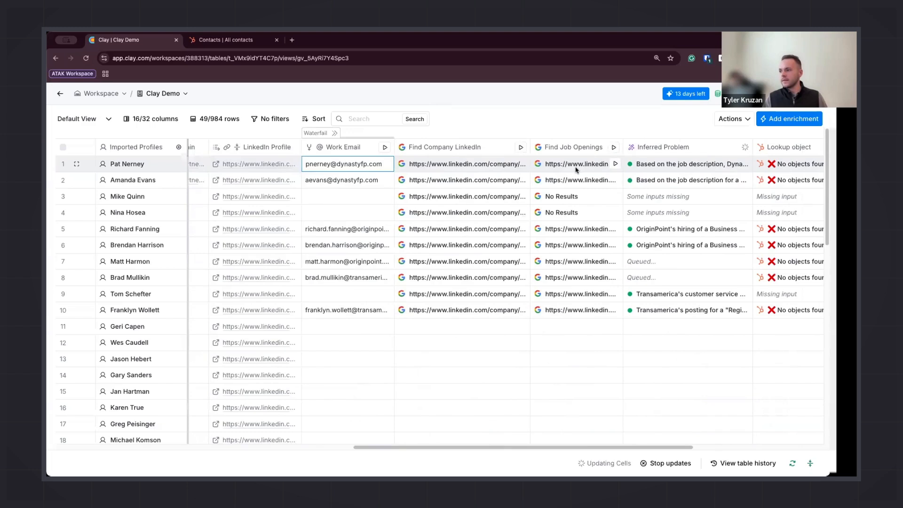
scroll(576, 169, "right", 4)
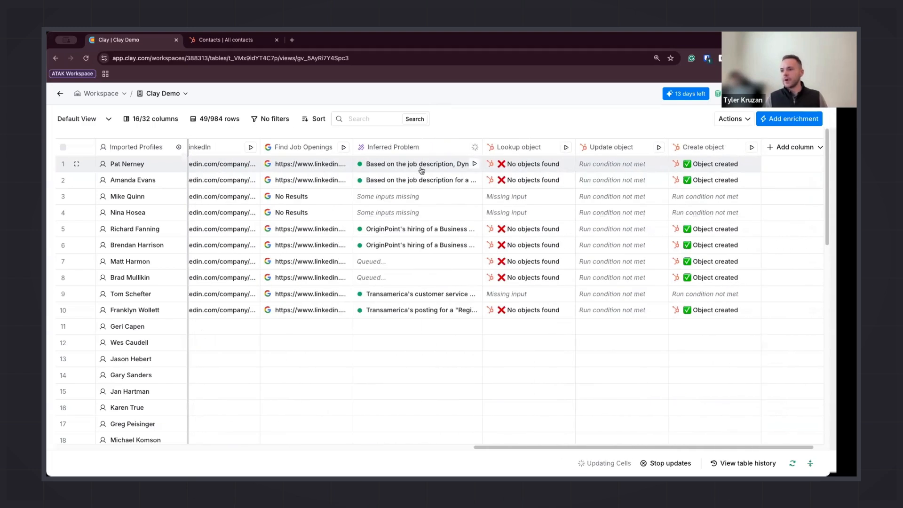
left_click(448, 168)
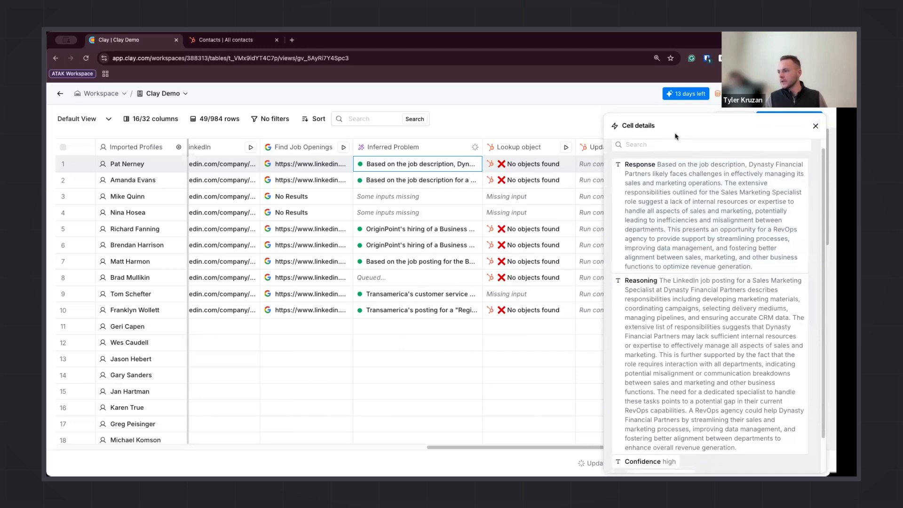
mouse_move(687, 197)
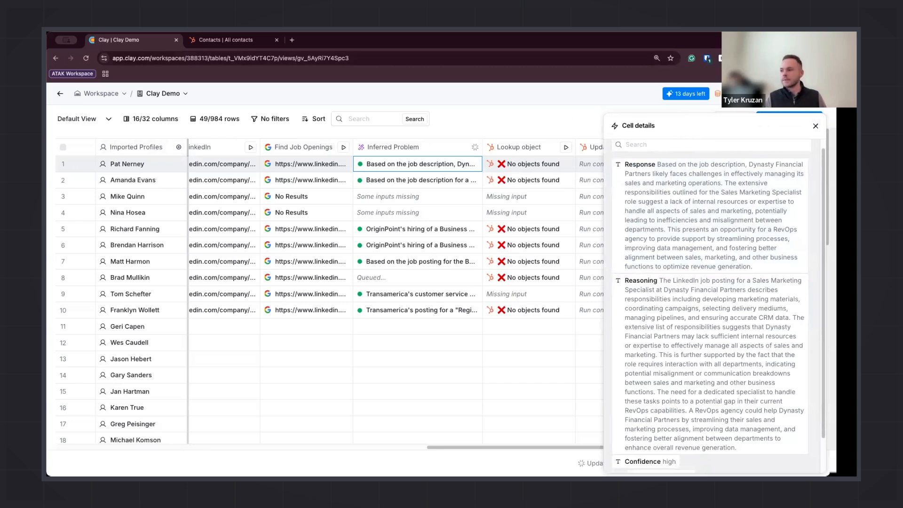
left_click(815, 127)
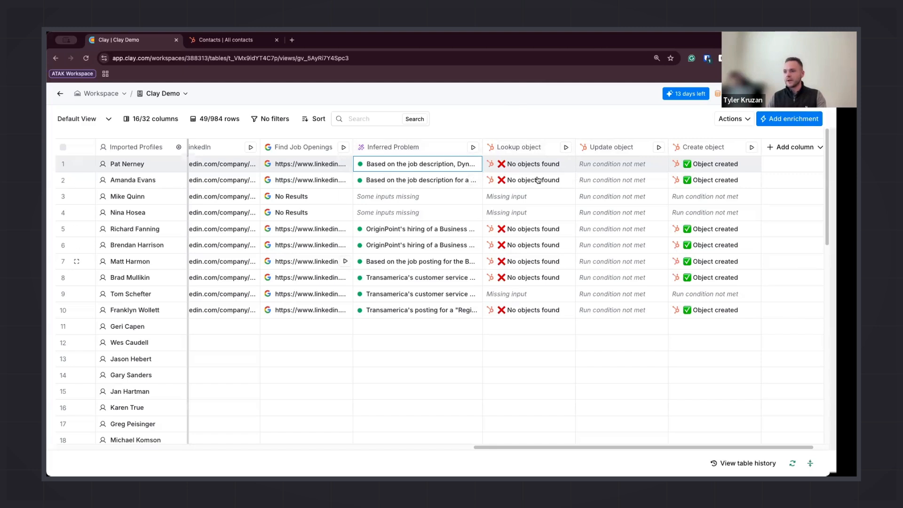
Open the Lookup object column's HubSpot settings to review its account, object type and email filter
left_click(523, 147)
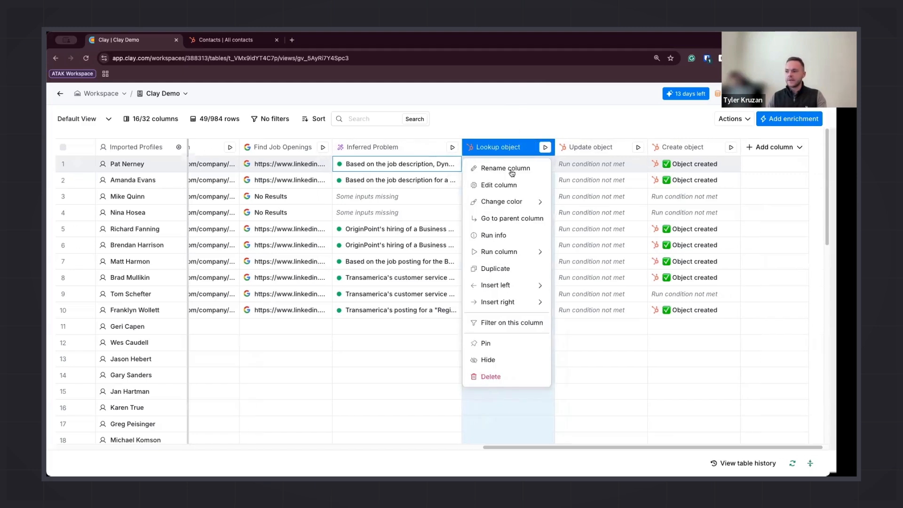
left_click(496, 185)
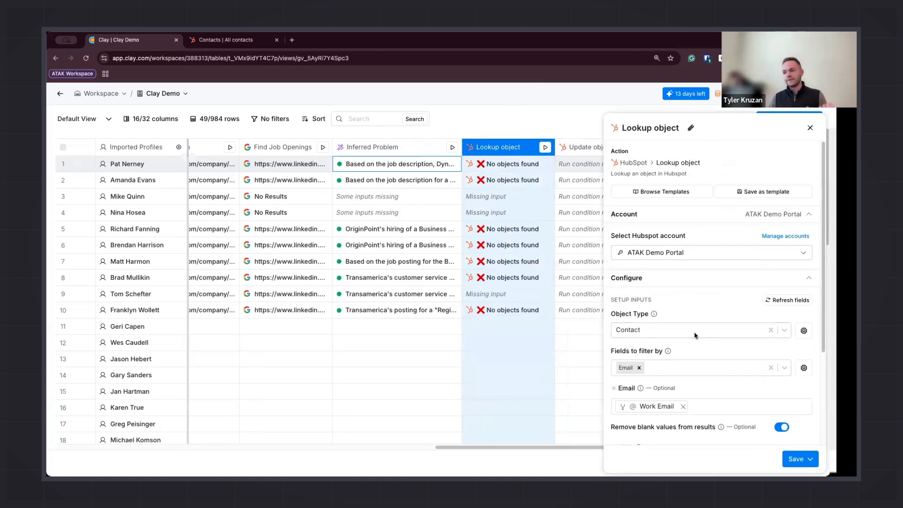
scroll(695, 335, "down", 1)
scroll(368, 257, "left", 10)
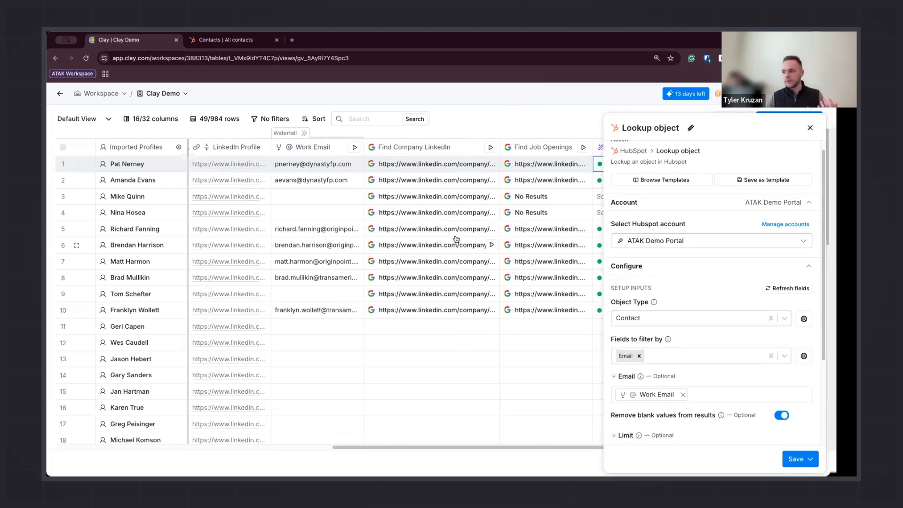
scroll(505, 316, "right", 1)
scroll(505, 316, "right", 5)
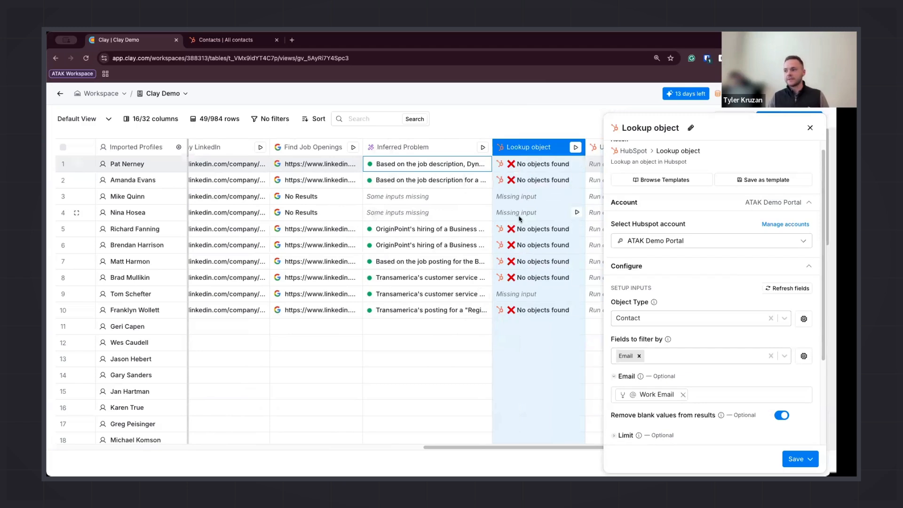
scroll(527, 165, "right", 2)
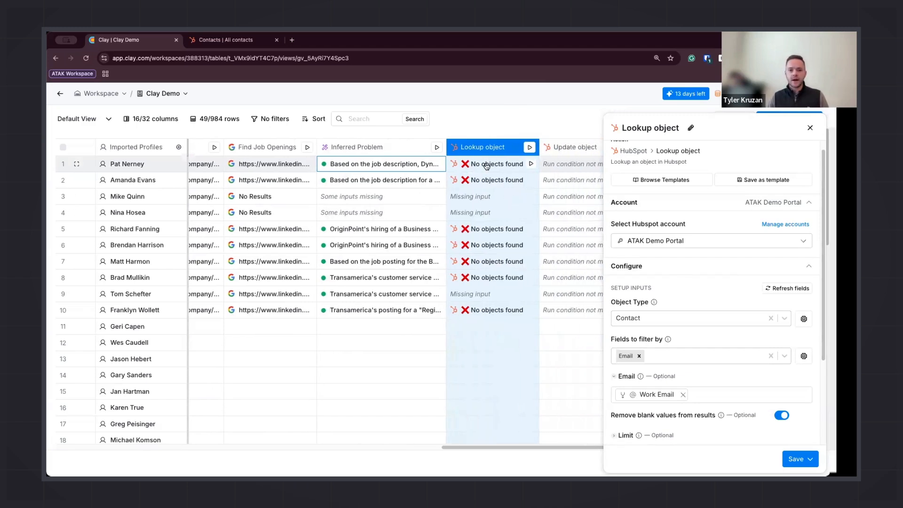
scroll(485, 166, "right", 4)
scroll(484, 167, "right", 2)
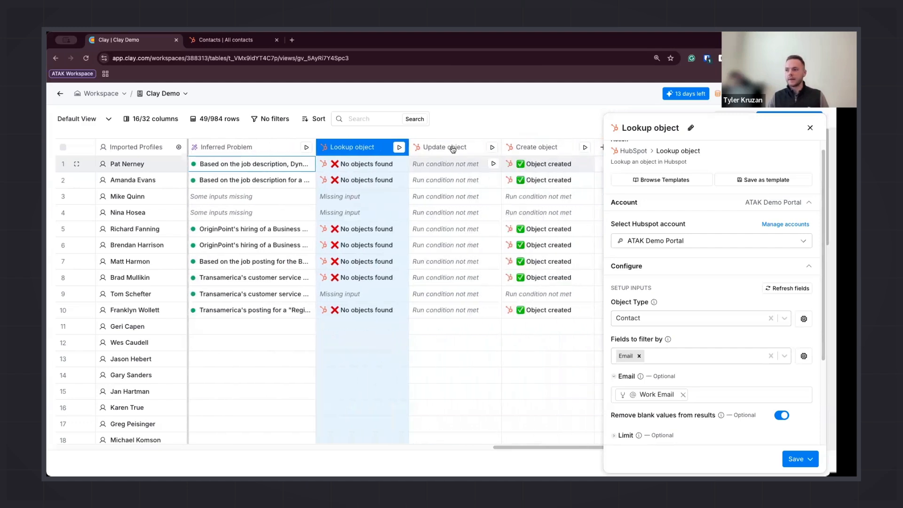
Open the Update object column's settings to review its mapped fields and run condition, then close the panel
left_click(452, 148)
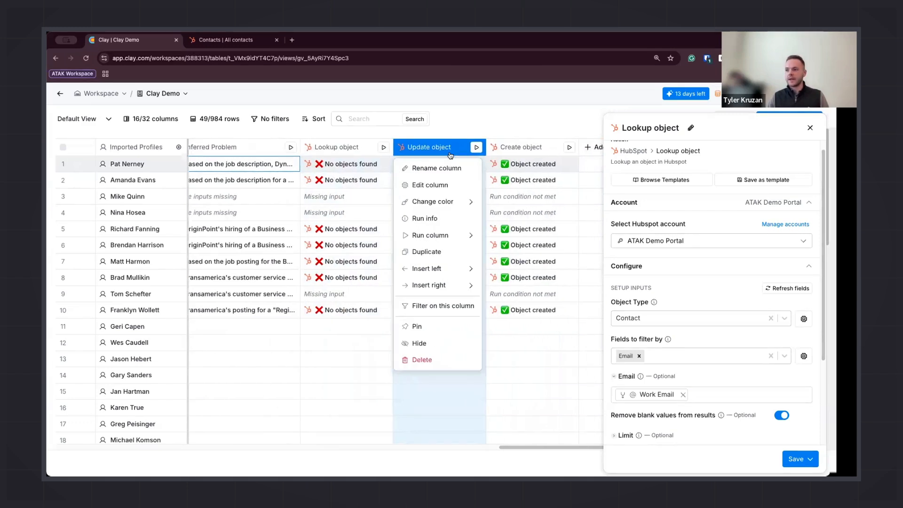
left_click(437, 185)
scroll(690, 266, "down", 3)
scroll(690, 266, "down", 3)
scroll(689, 263, "up", 5)
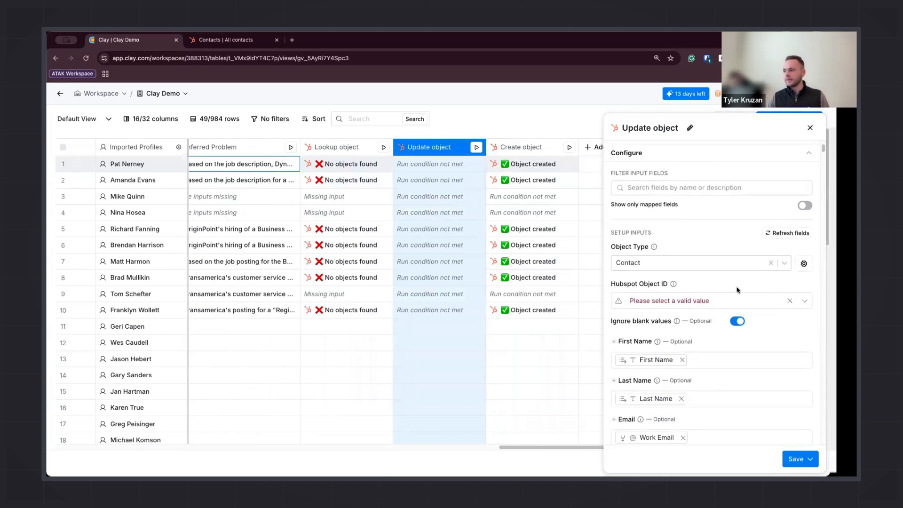
scroll(706, 299, "down", 10)
scroll(702, 303, "down", 15)
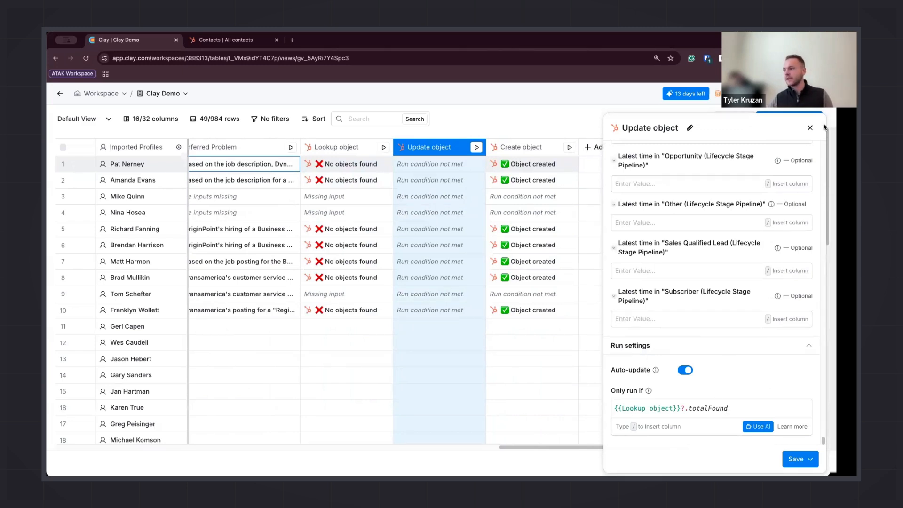
left_click(808, 130)
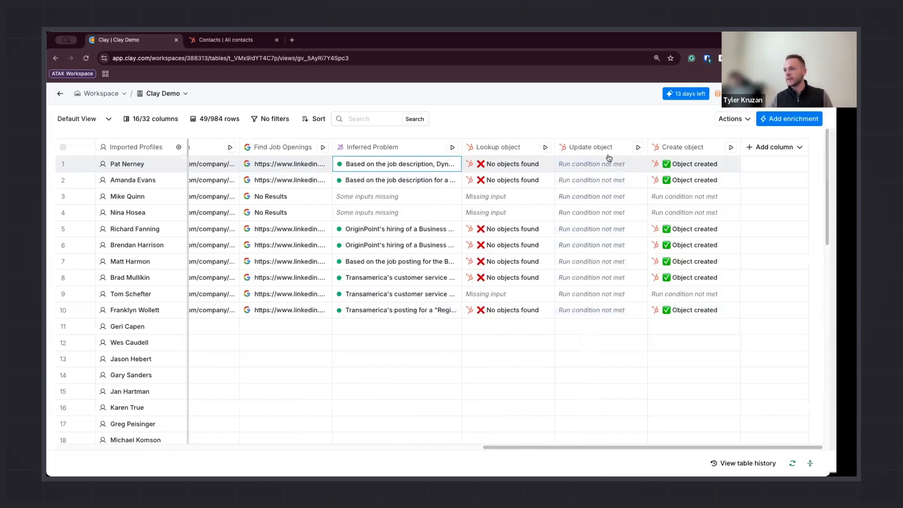
Open the Create object column's HubSpot settings to review its account and Contact object type
left_click(680, 147)
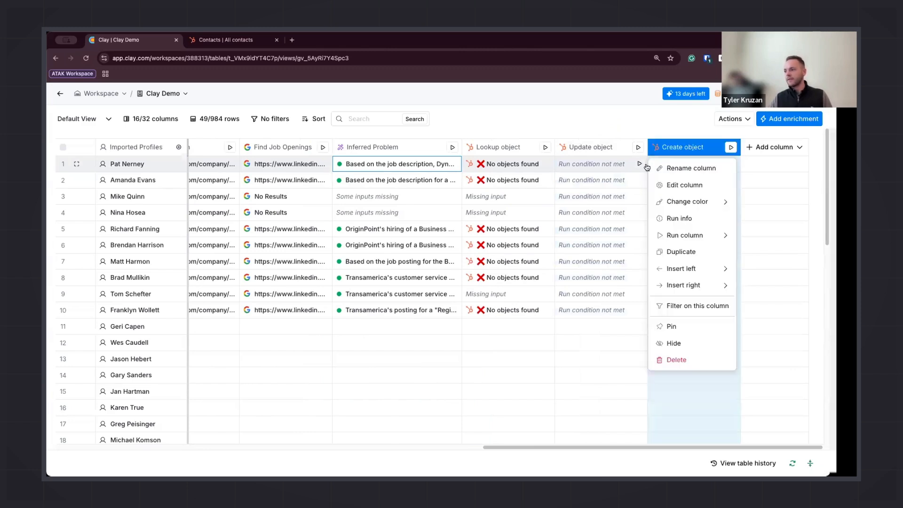
left_click(685, 186)
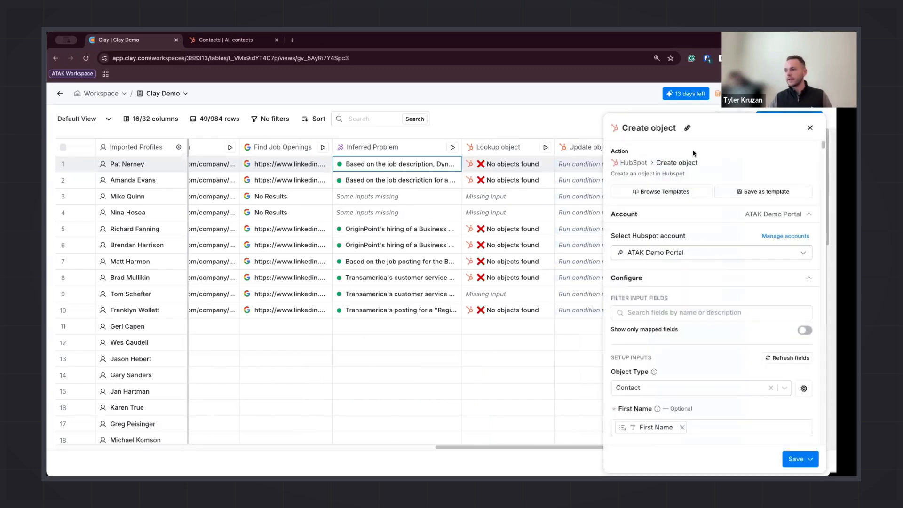
scroll(700, 289, "down", 3)
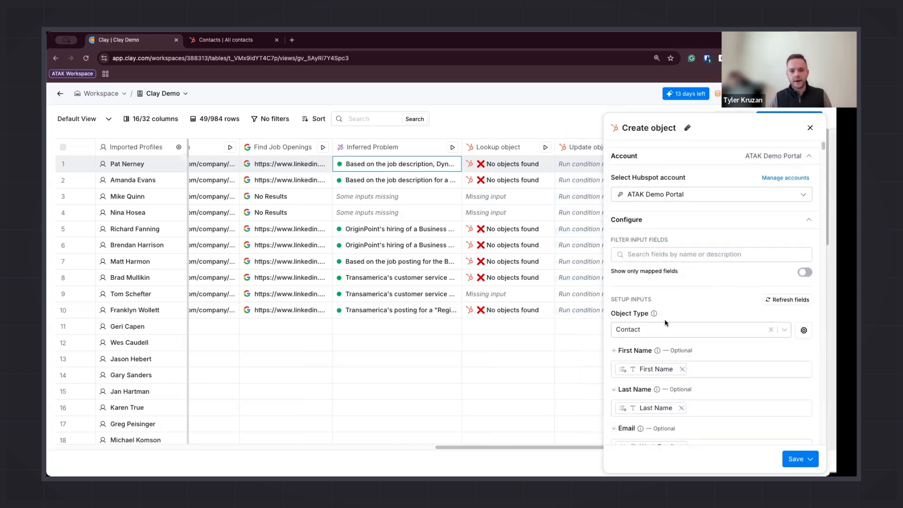
scroll(666, 320, "down", 1)
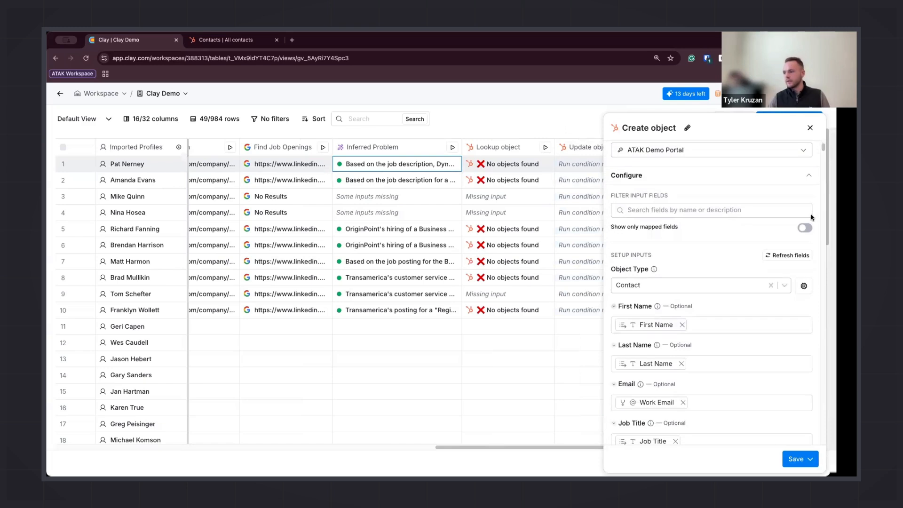
Show only mapped fields in the Create object settings, review the field mappings and run condition, then close the panel
left_click(806, 229)
scroll(706, 308, "down", 3)
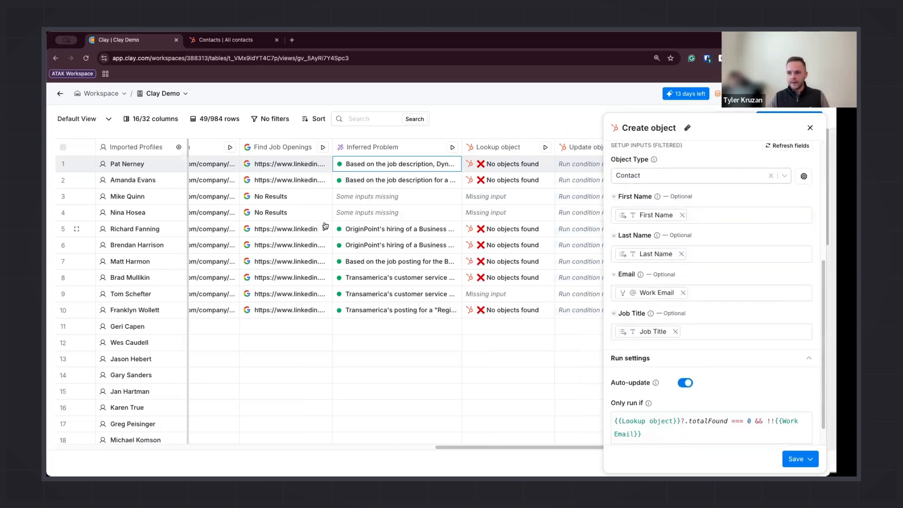
scroll(325, 224, "left", 5)
scroll(324, 225, "left", 5)
scroll(324, 225, "right", 3)
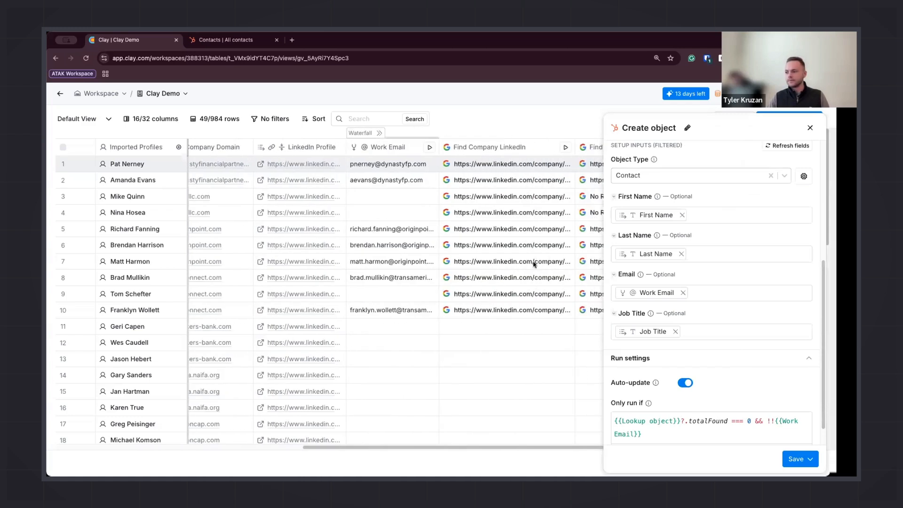
left_click(700, 426)
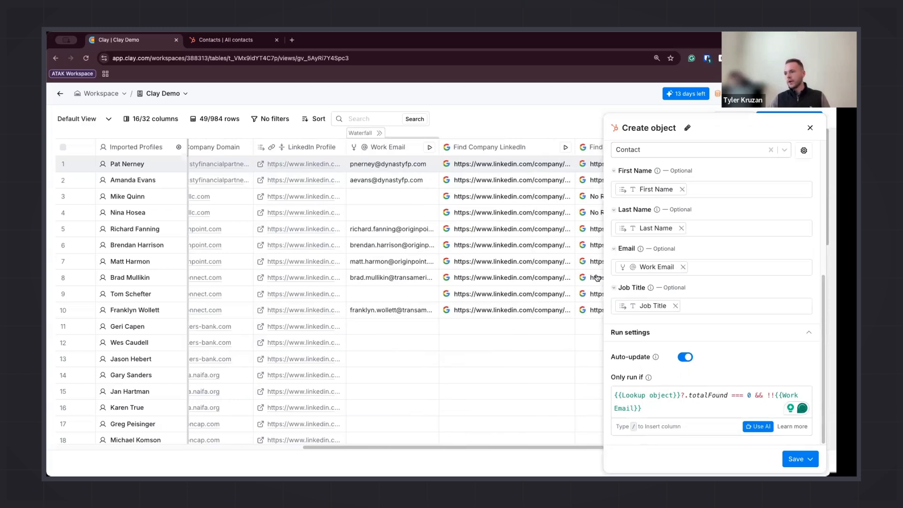
scroll(564, 313, "right", 5)
scroll(559, 306, "right", 3)
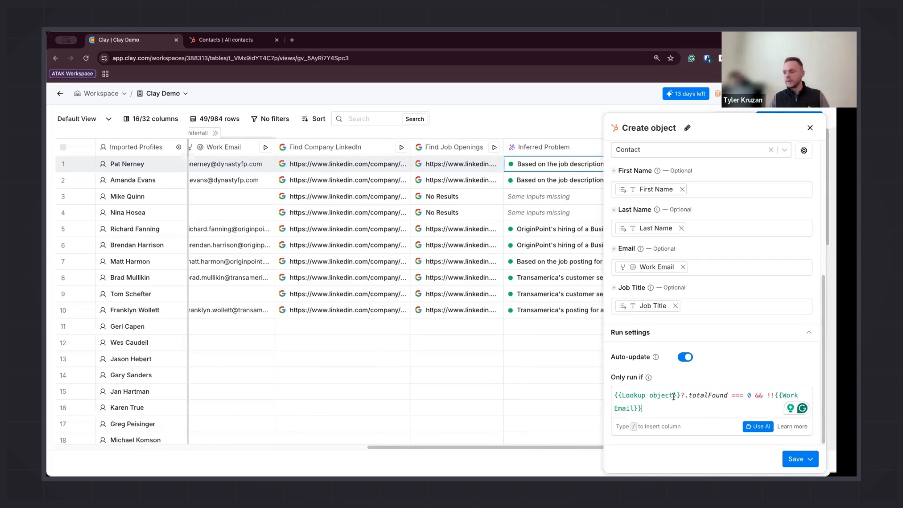
scroll(420, 264, "left", 1)
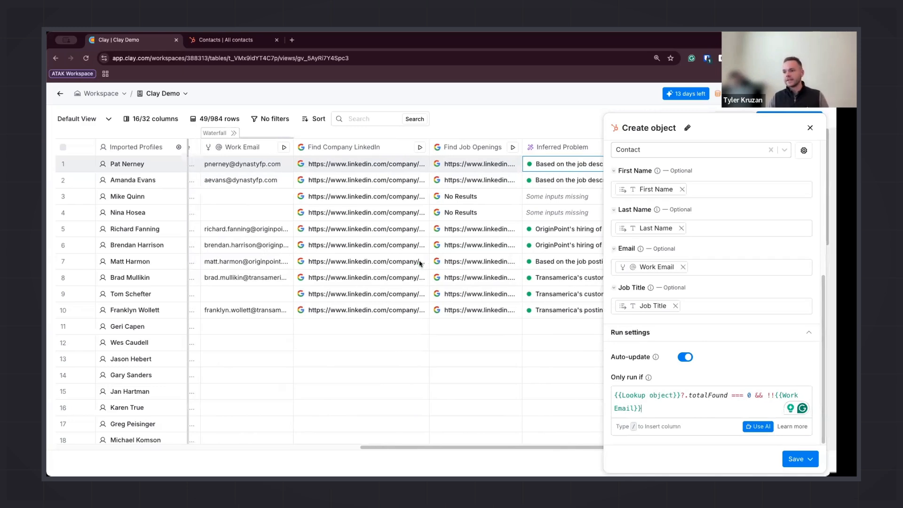
scroll(420, 264, "left", 3)
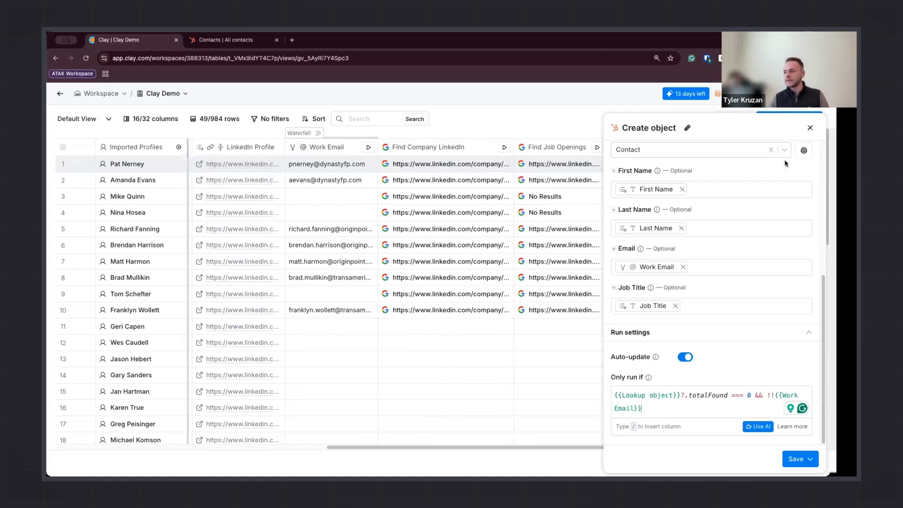
scroll(687, 303, "up", 5)
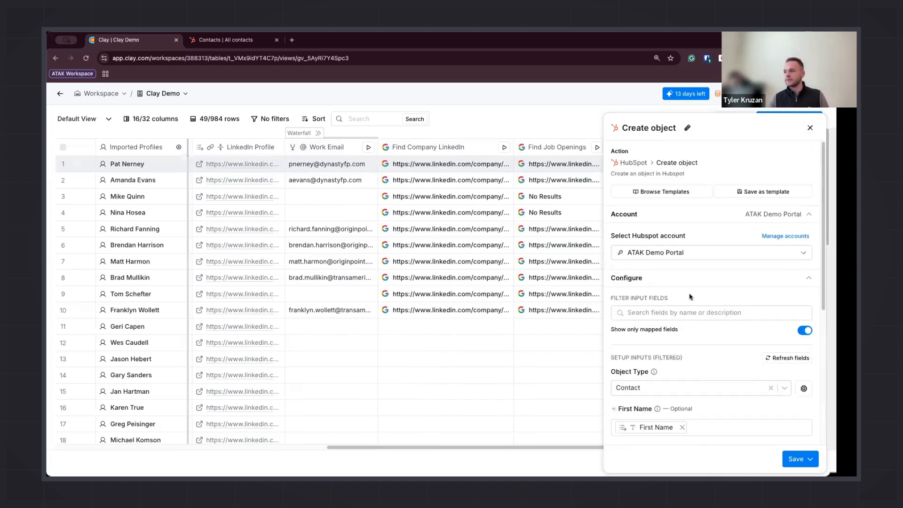
left_click(810, 128)
Switch to the HubSpot contacts list to review the newly synced contacts, then return to the Clay table
scroll(564, 189, "right", 5)
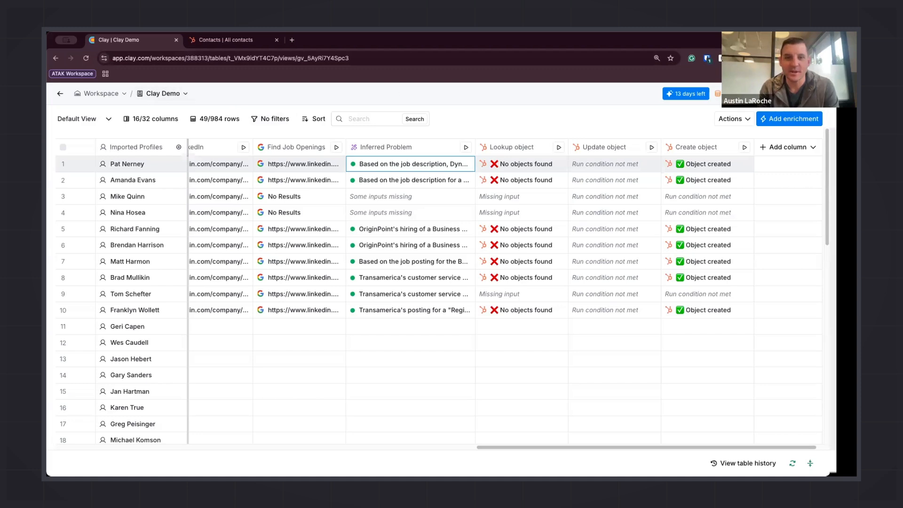
left_click(257, 43)
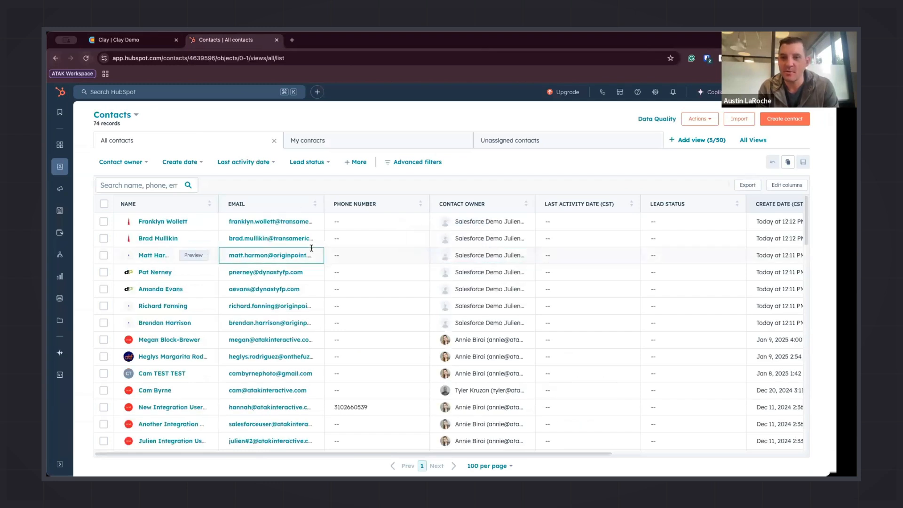
scroll(311, 249, "right", 5)
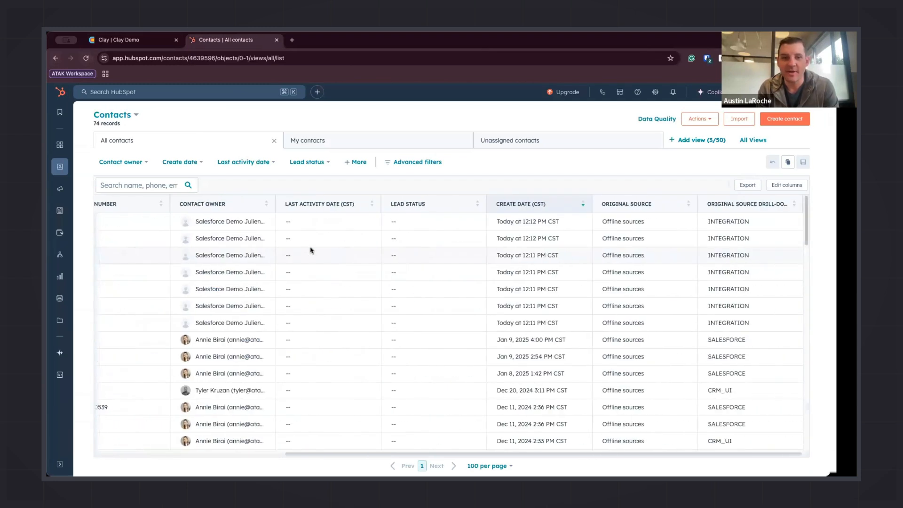
scroll(308, 251, "left", 5)
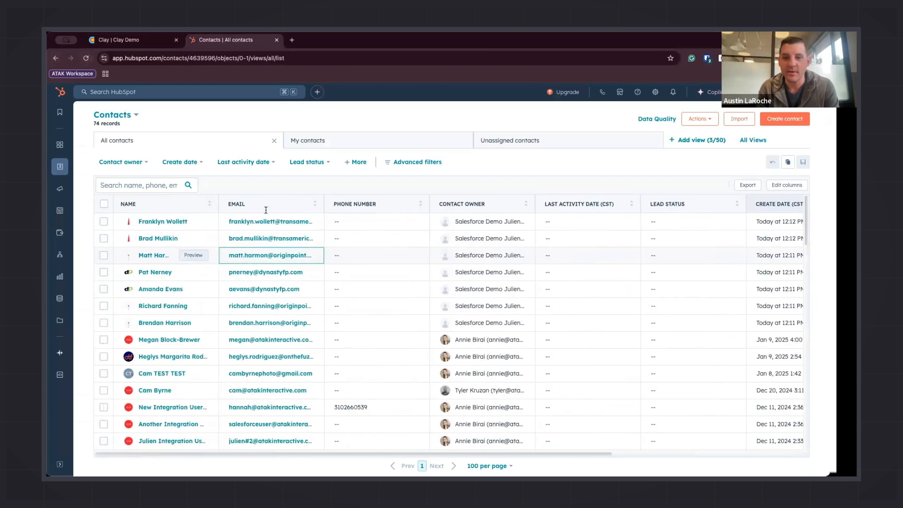
left_click(158, 46)
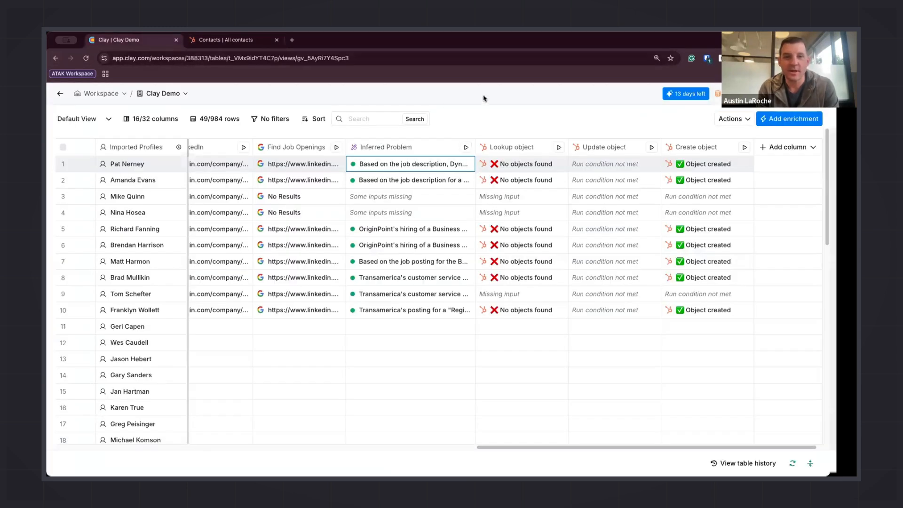